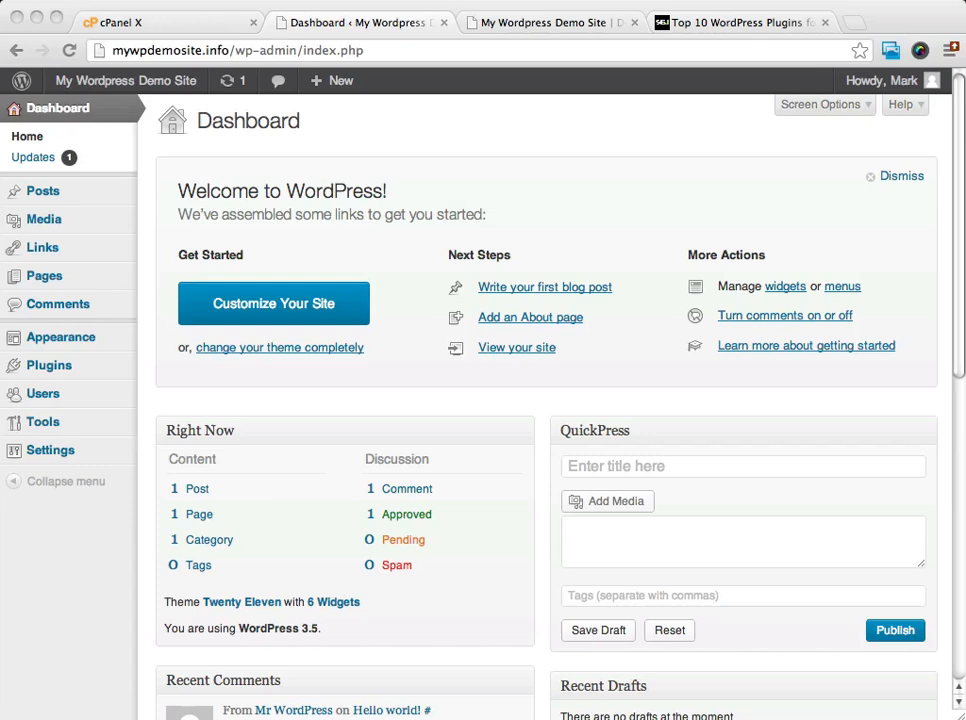
Open the general settings and check the site title.
left_click(63, 111)
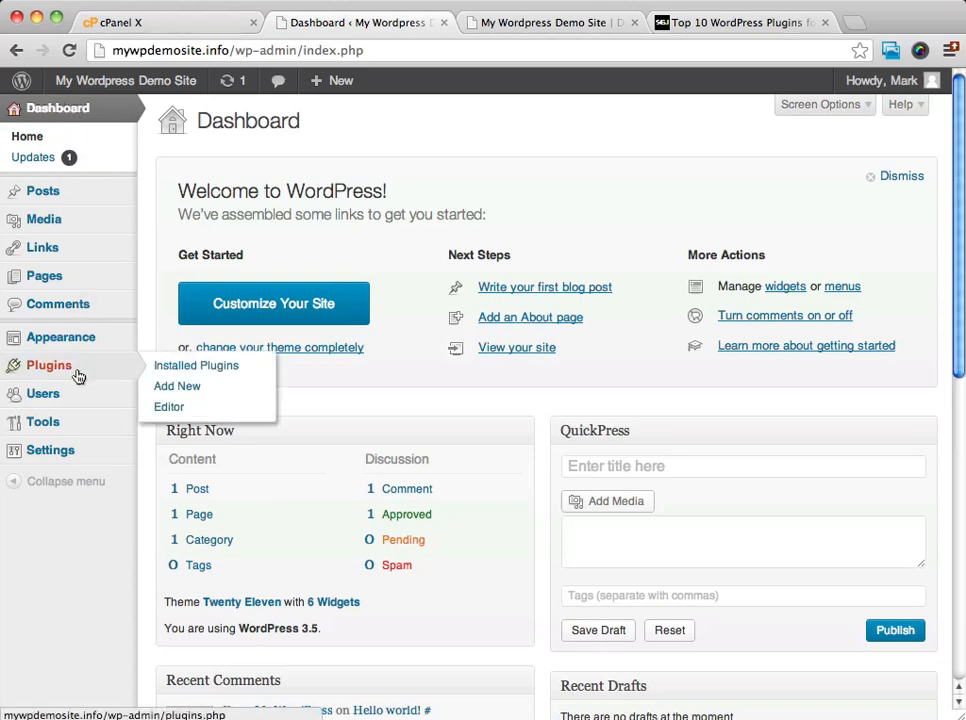
mouse_move(43, 372)
mouse_move(42, 454)
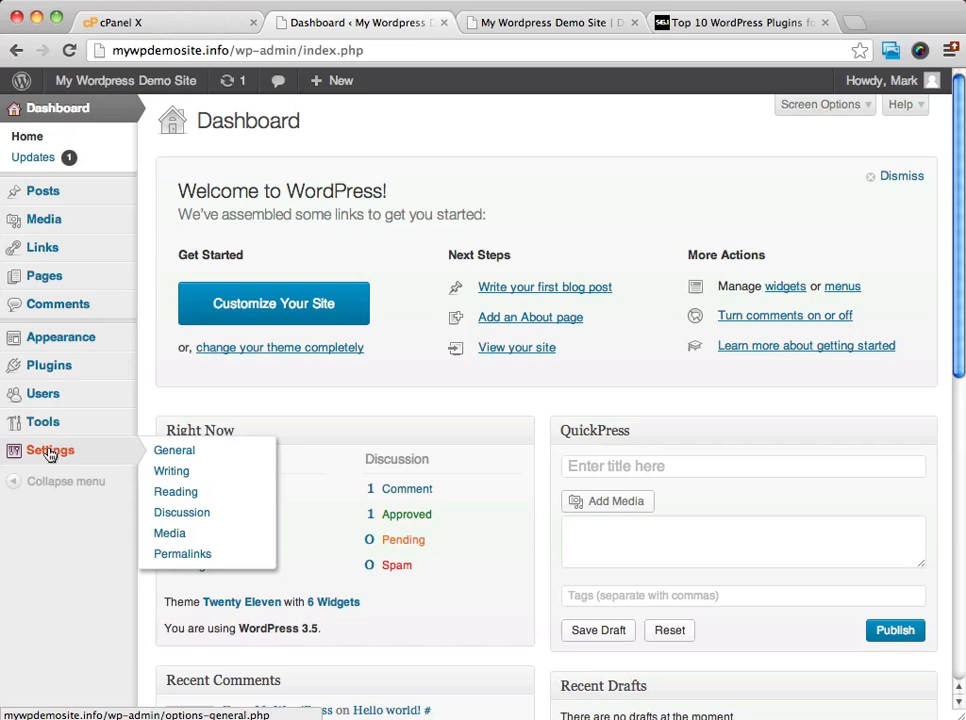
left_click(49, 452)
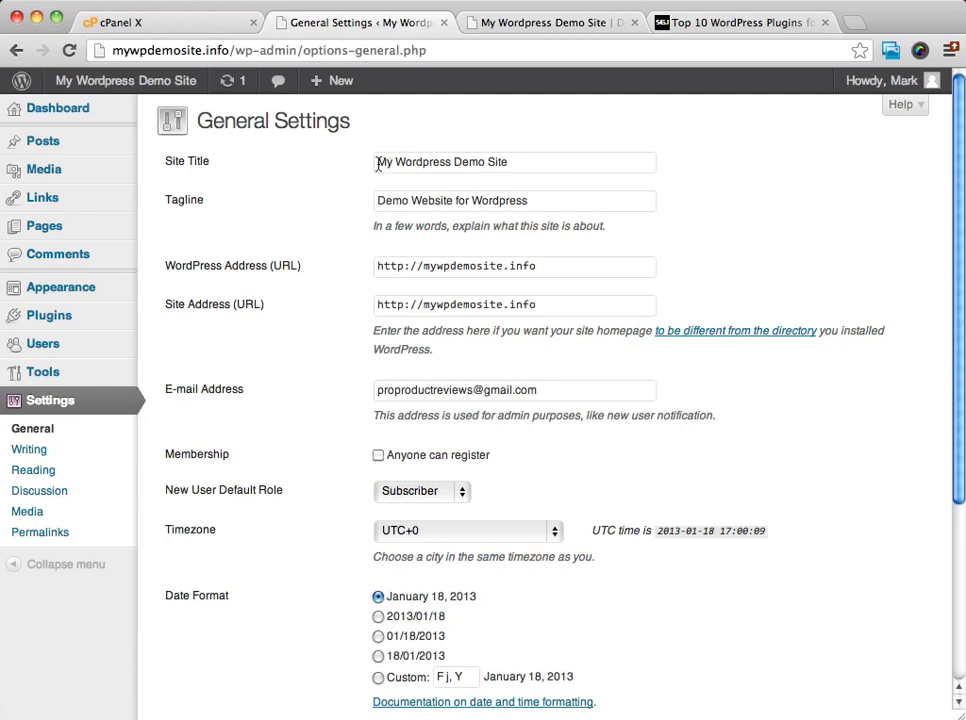
left_click_drag(377, 165, 521, 162)
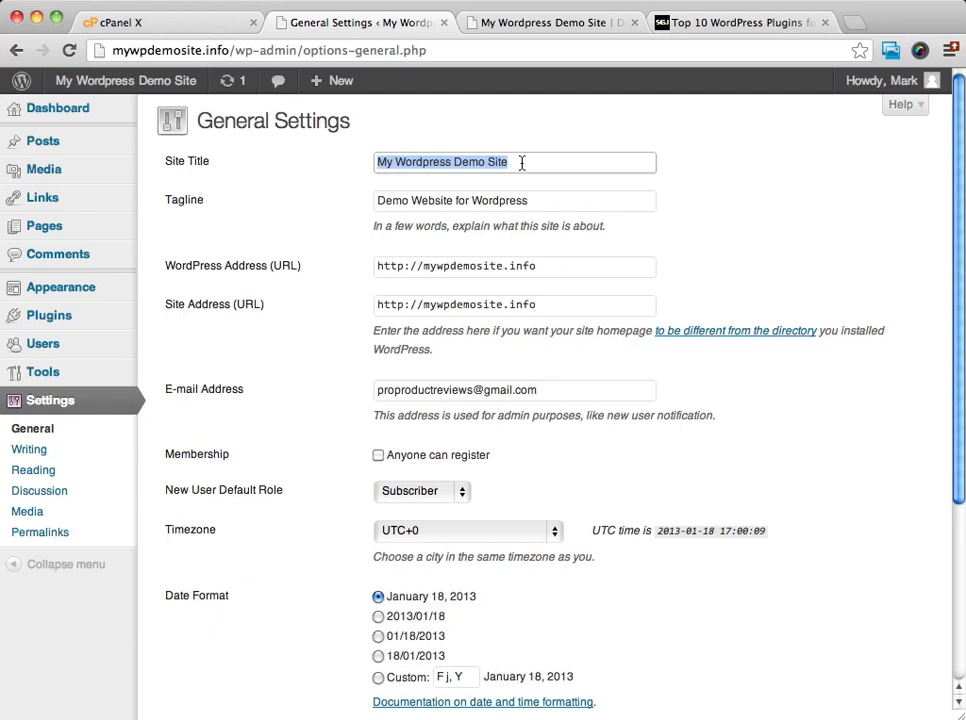
left_click(355, 187)
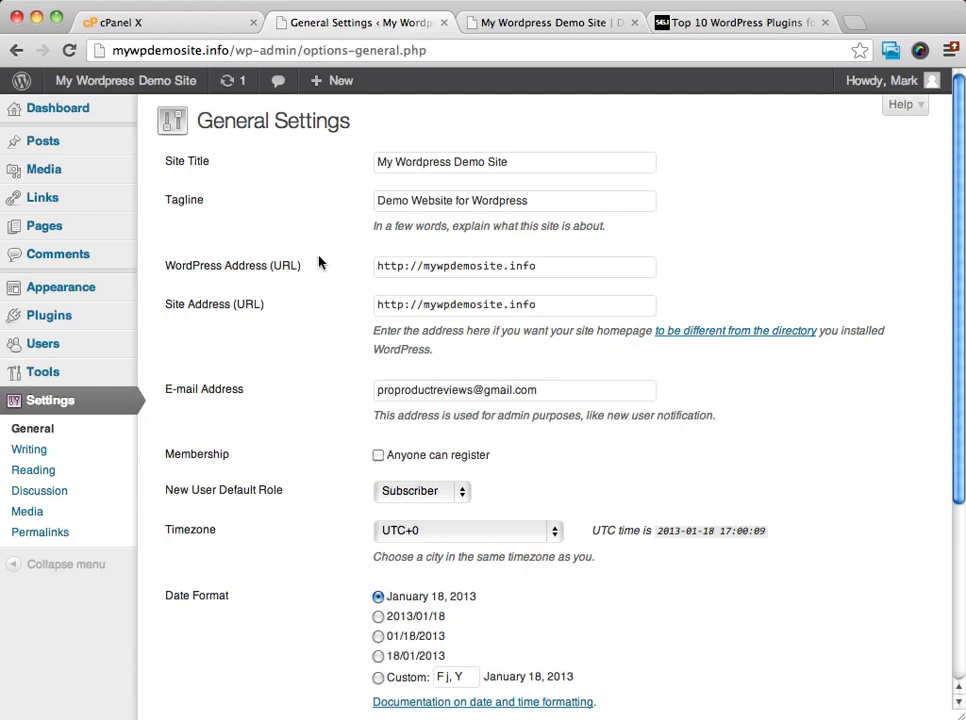
left_click(541, 307)
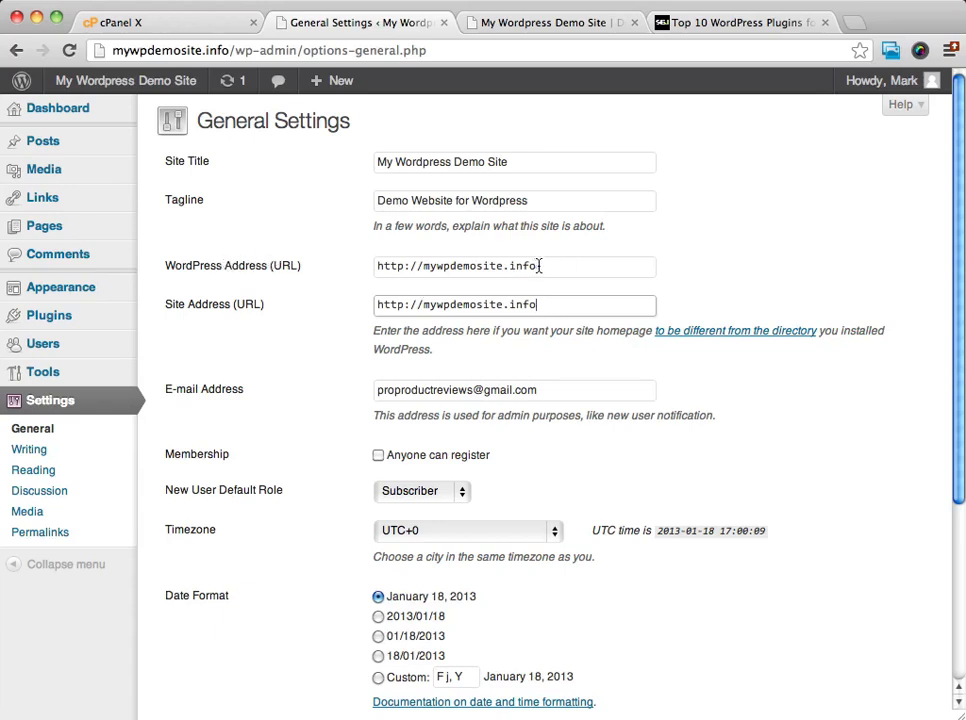
left_click_drag(553, 269, 367, 269)
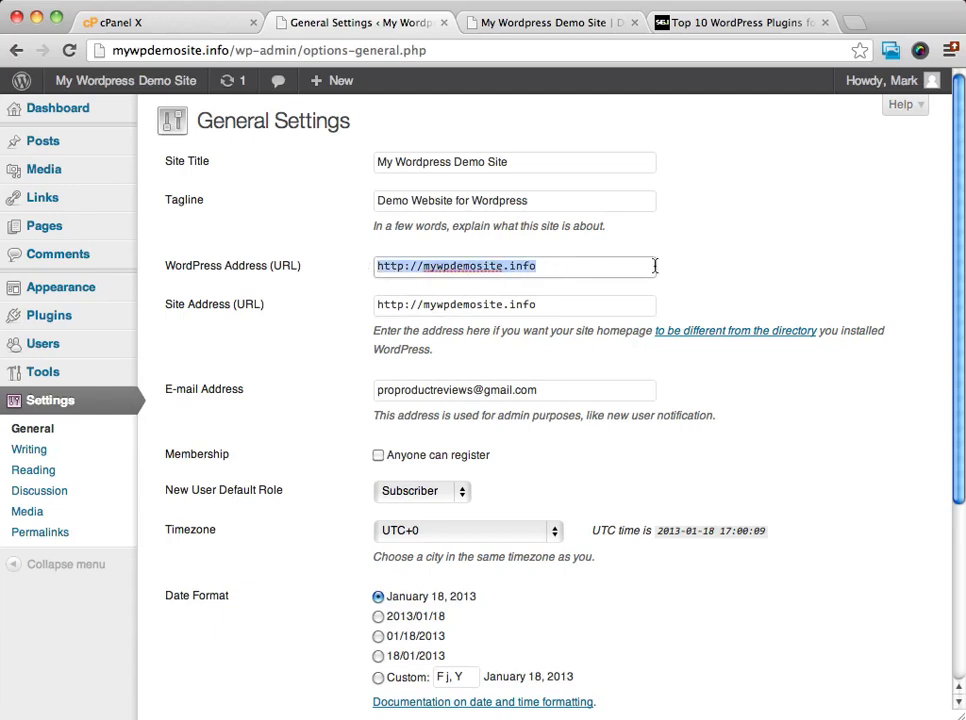
left_click(566, 264)
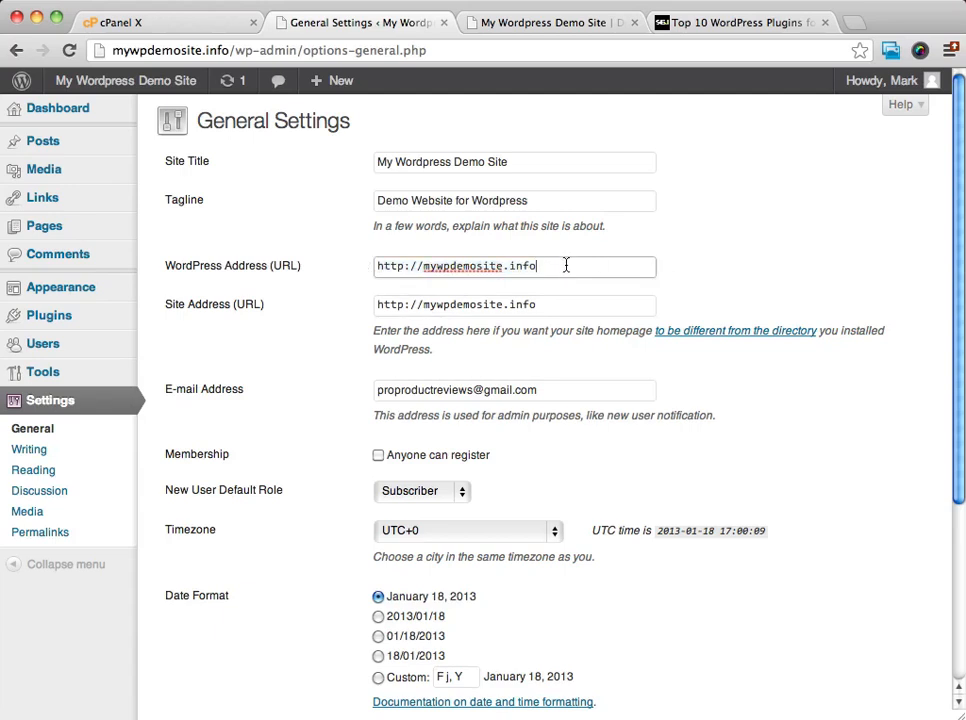
type("/b")
key("BackSpace")
key("BackSpace")
key("BackSpace")
Review the remaining general settings, including the admin e-mail, date and time options, and save them.
scroll(647, 382, "down", 3)
scroll(647, 382, "down", 2)
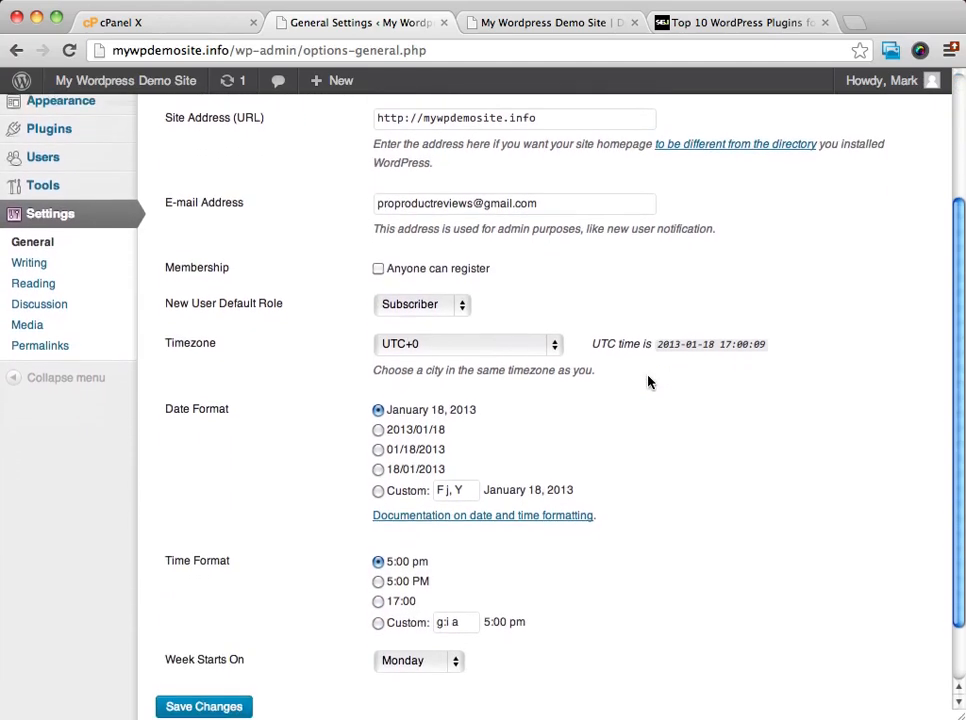
scroll(647, 382, "down", 2)
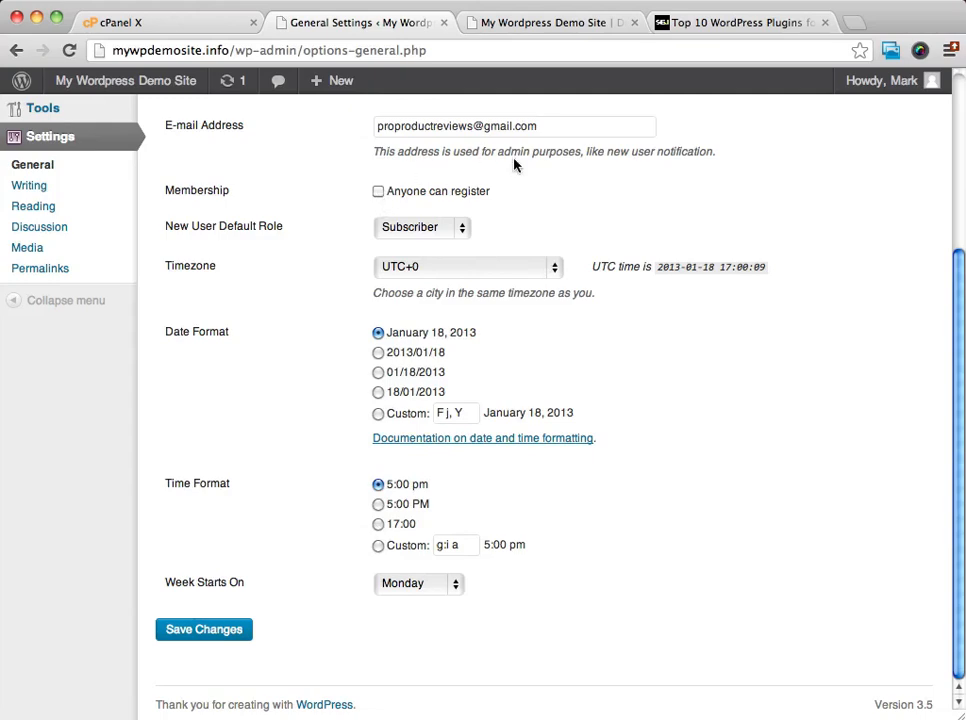
scroll(513, 159, "up", 3)
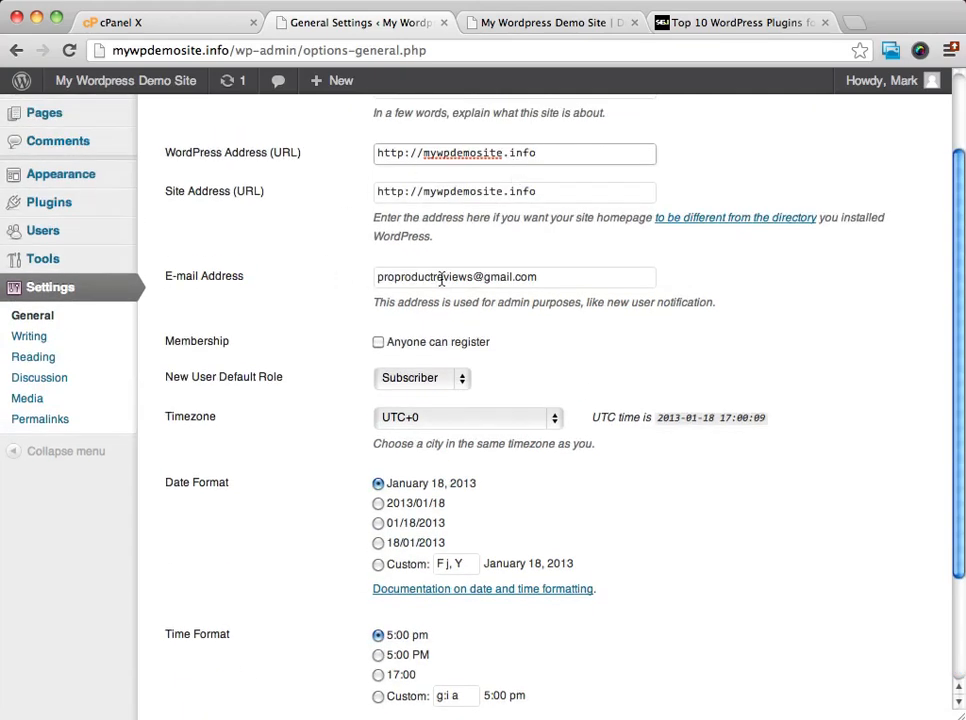
scroll(295, 500, "down", 3)
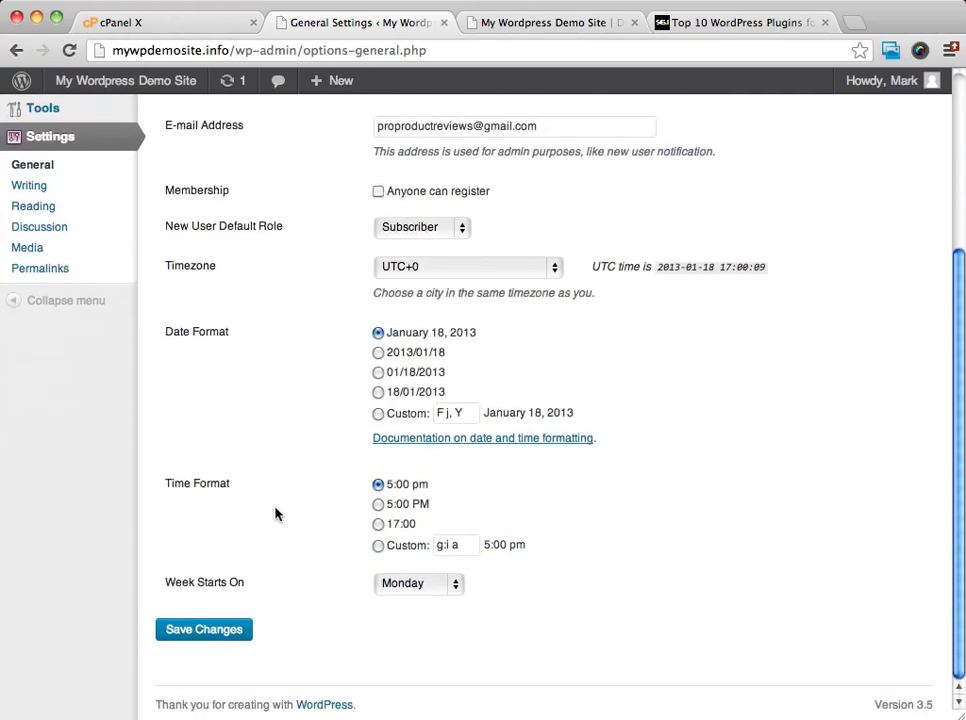
left_click(221, 643)
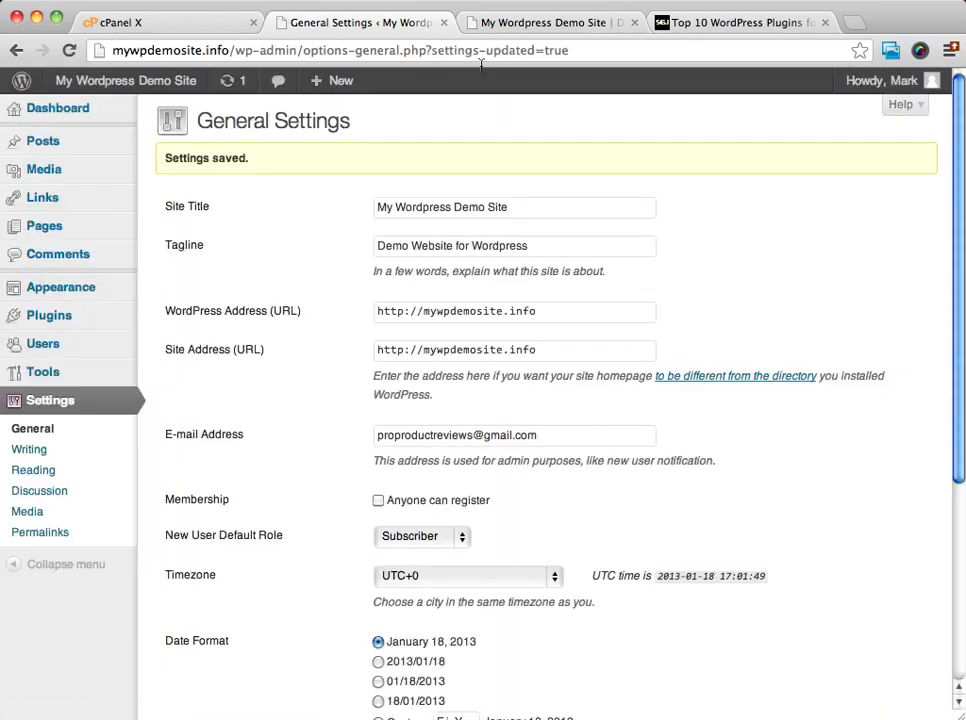
scroll(617, 218, "down", 6)
scroll(617, 218, "up", 6)
left_click_drag(291, 161, 162, 159)
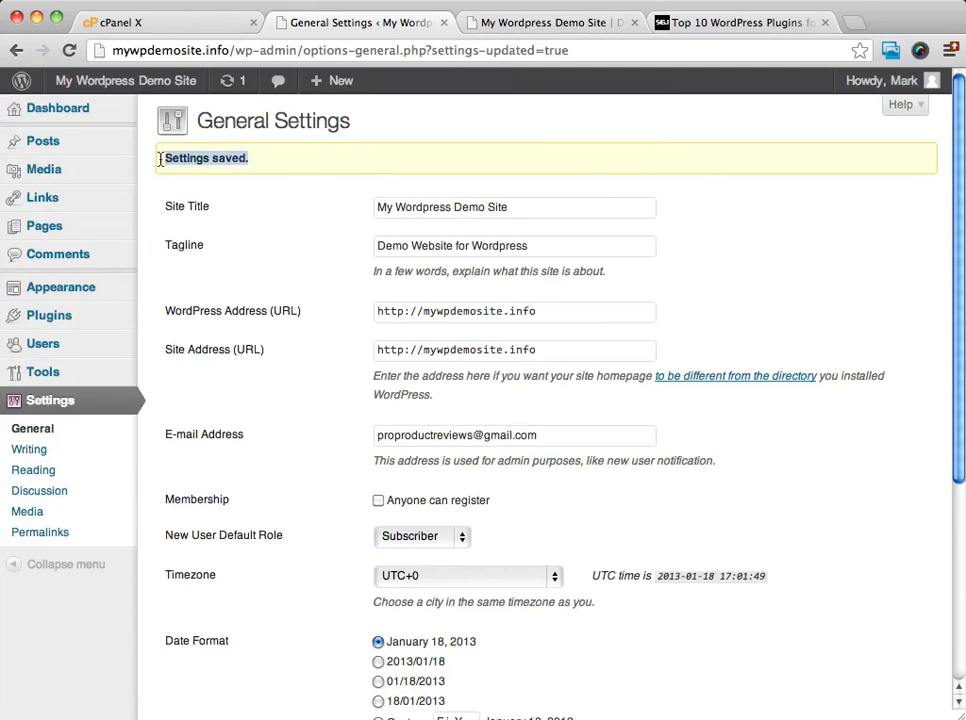
left_click(300, 161)
Open the Writing settings and look over the formatting, default category and post-via-e-mail options.
scroll(662, 155, "down", 3)
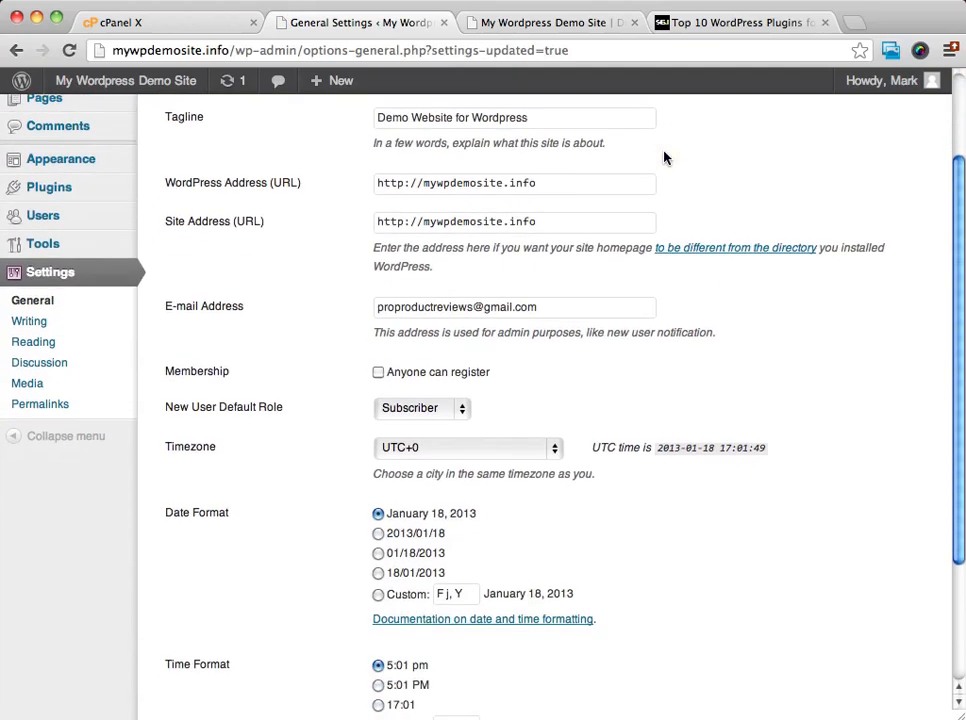
left_click(17, 322)
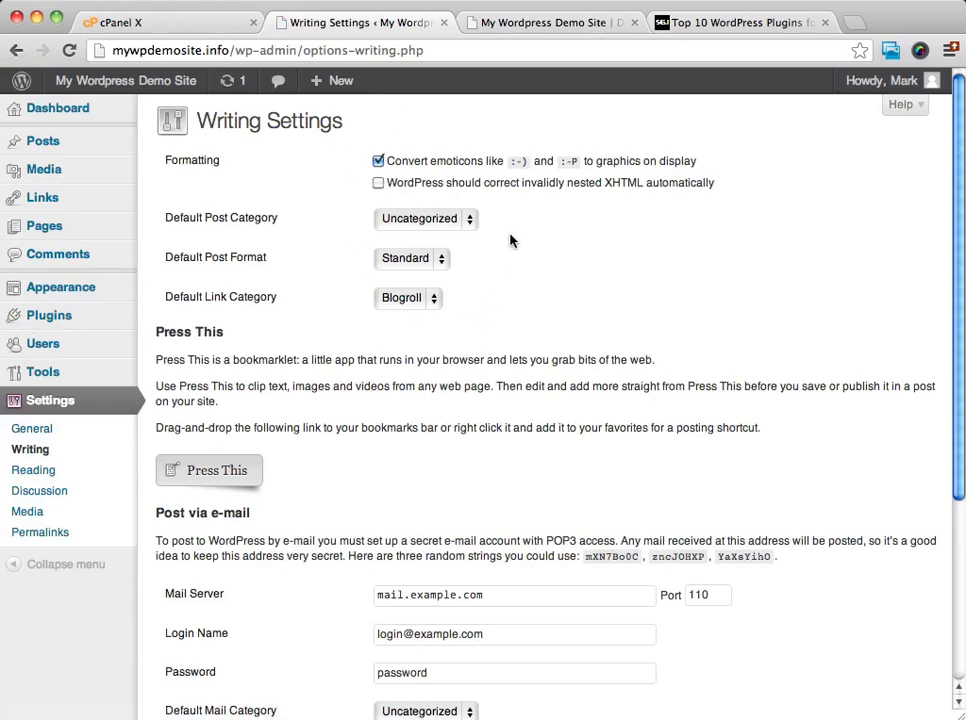
scroll(420, 205, "down", 1)
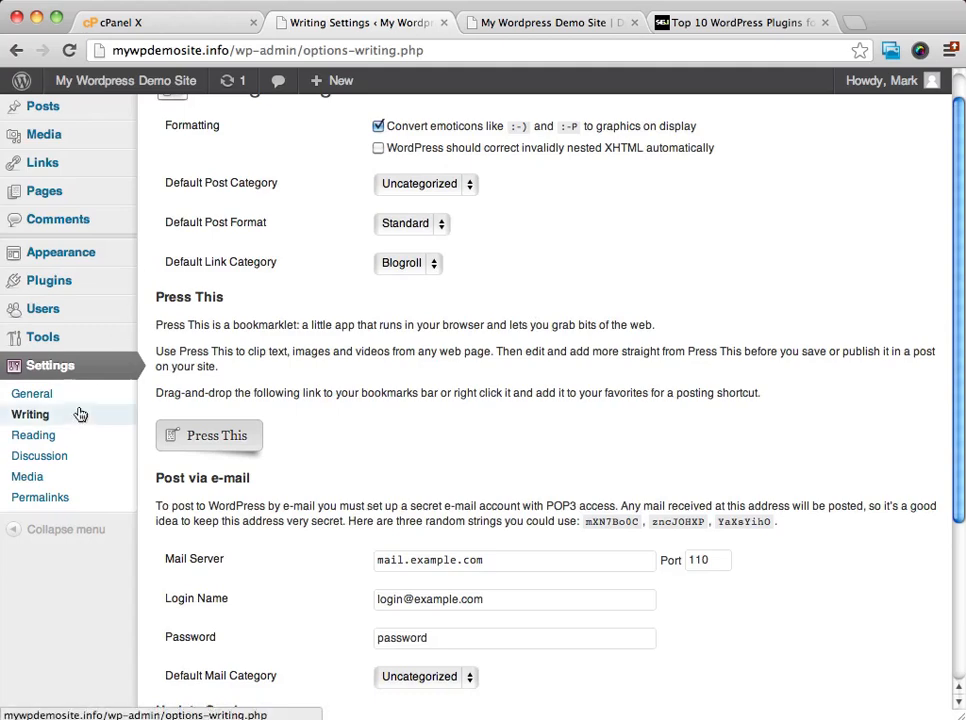
In the Reading settings, make the front page display the static page Sample Page and save the change.
left_click(30, 437)
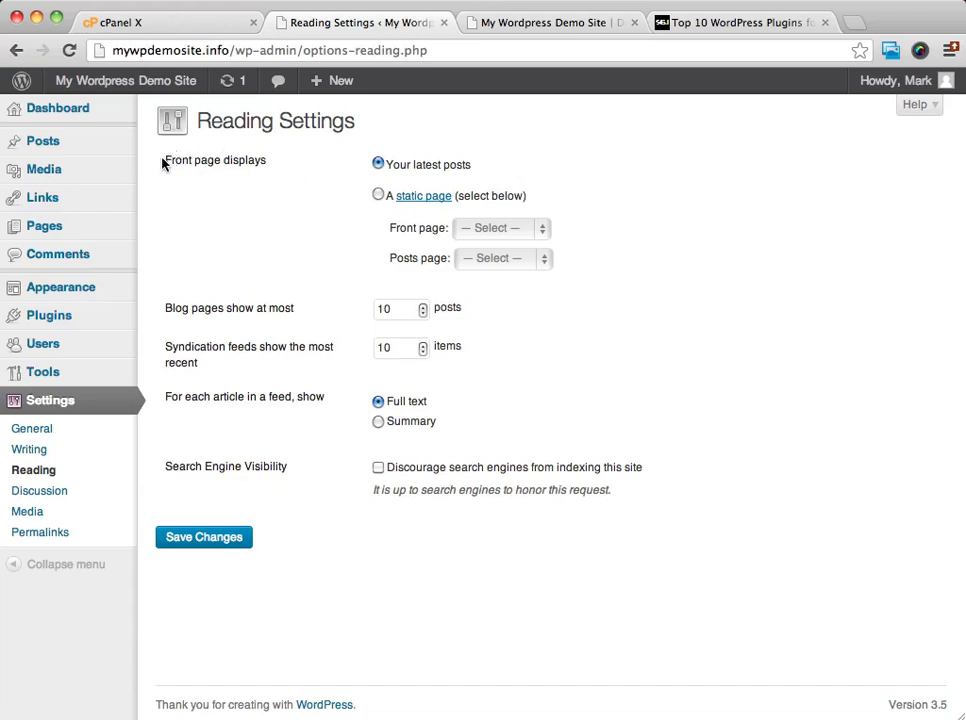
left_click_drag(164, 160, 268, 163)
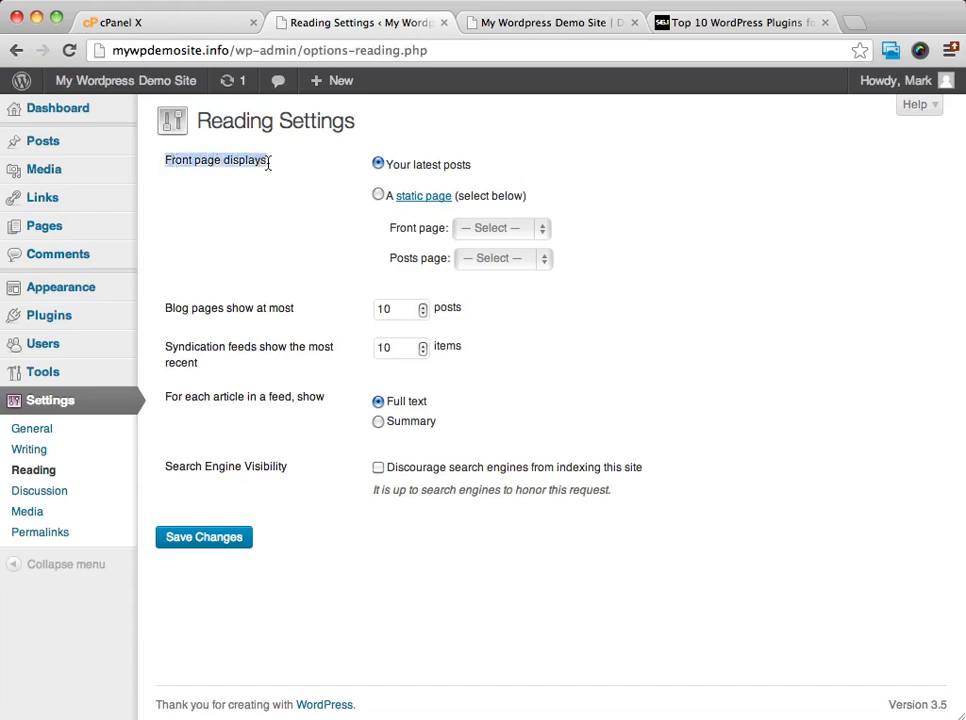
left_click(604, 149)
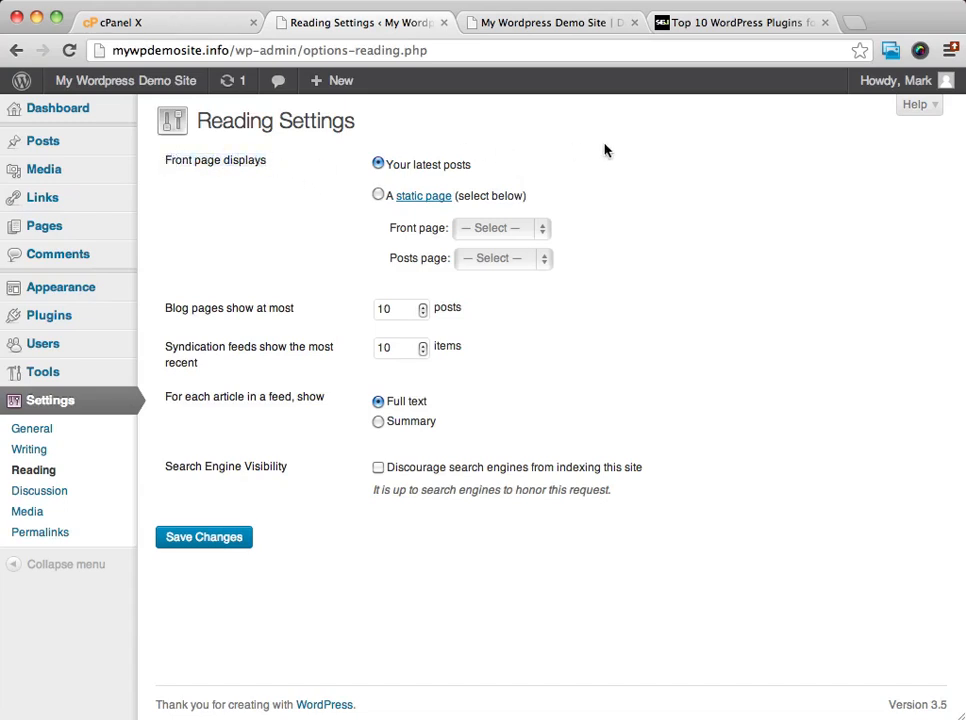
left_click(376, 193)
left_click(518, 231)
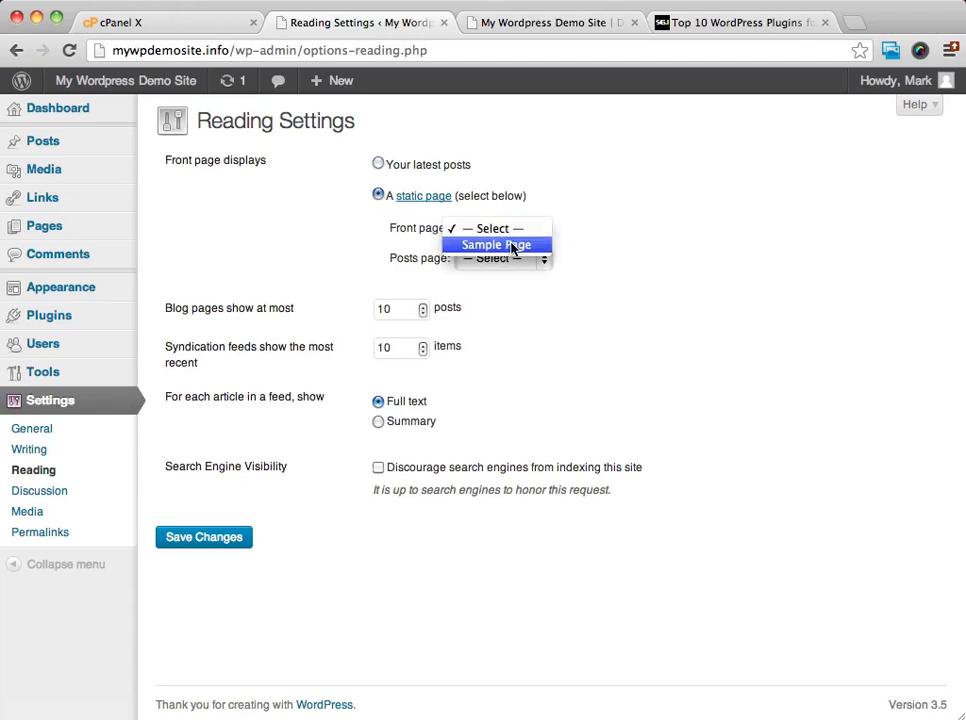
left_click(515, 245)
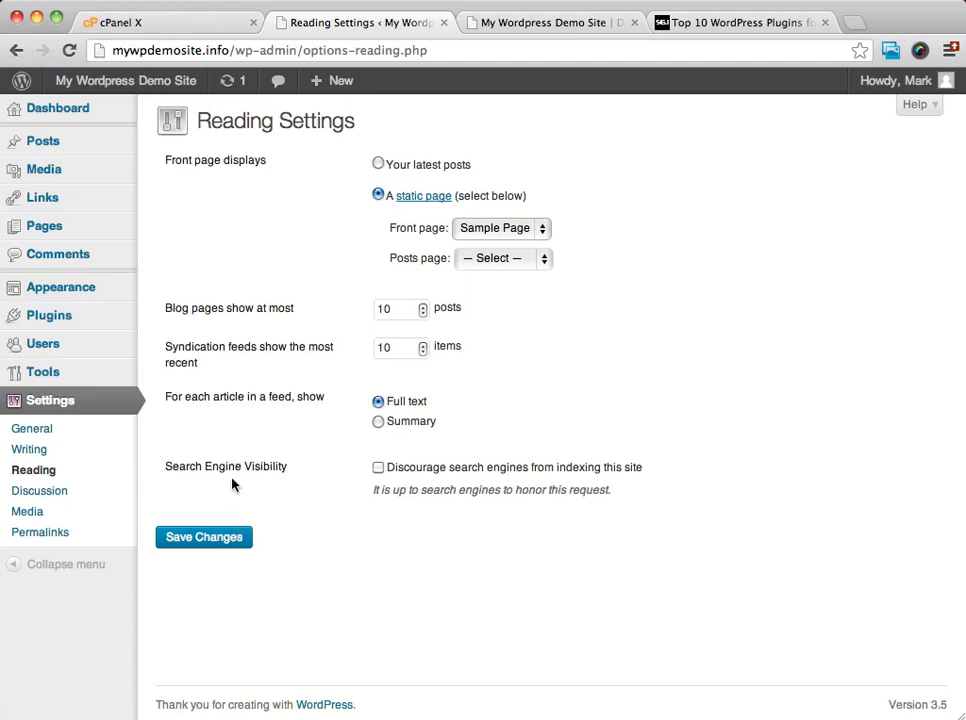
left_click(209, 539)
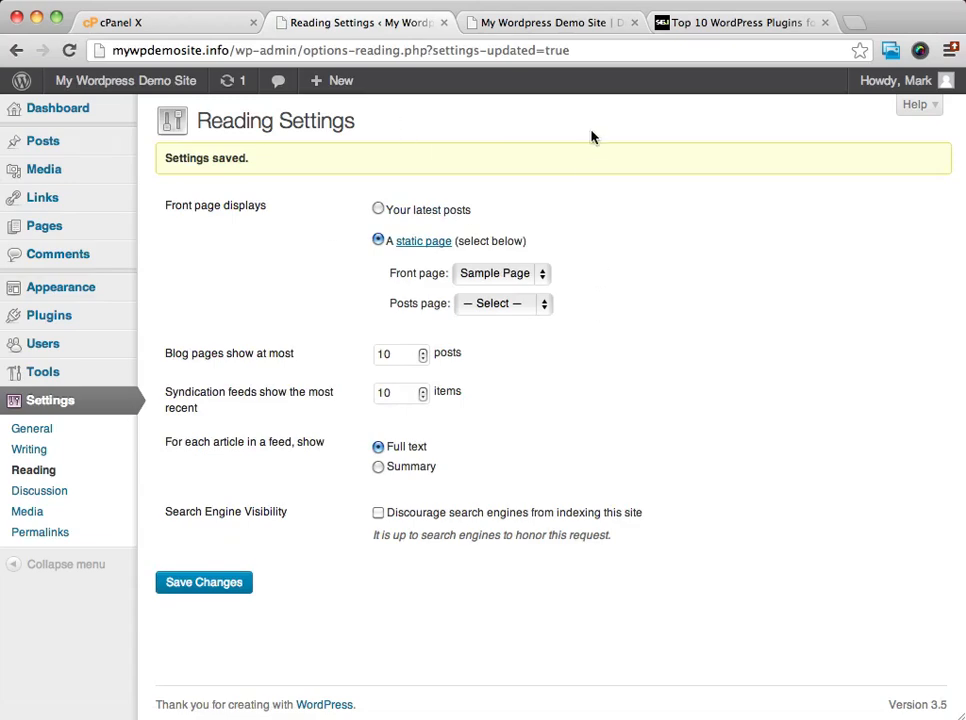
Reload the live site's home page and examine how its front page displays.
left_click(558, 24)
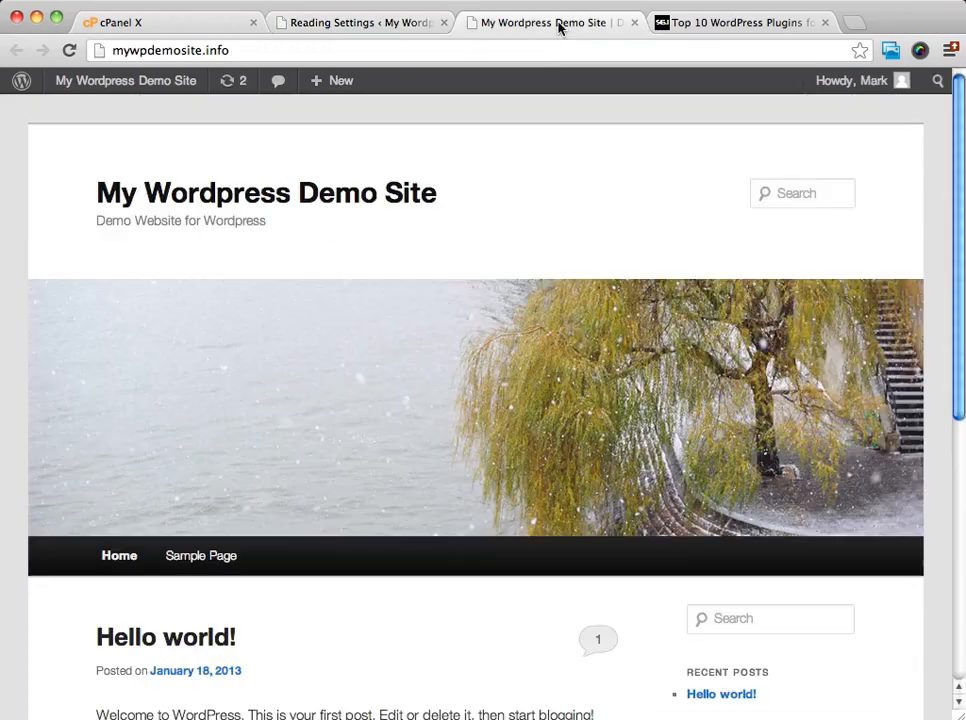
left_click(241, 200)
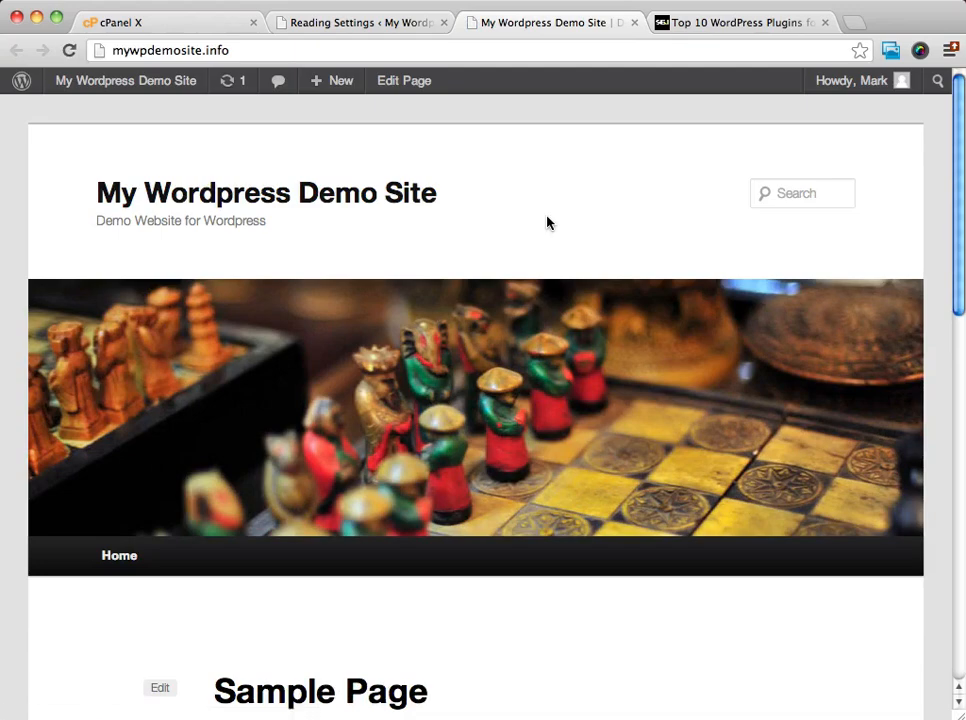
scroll(498, 170, "down", 3)
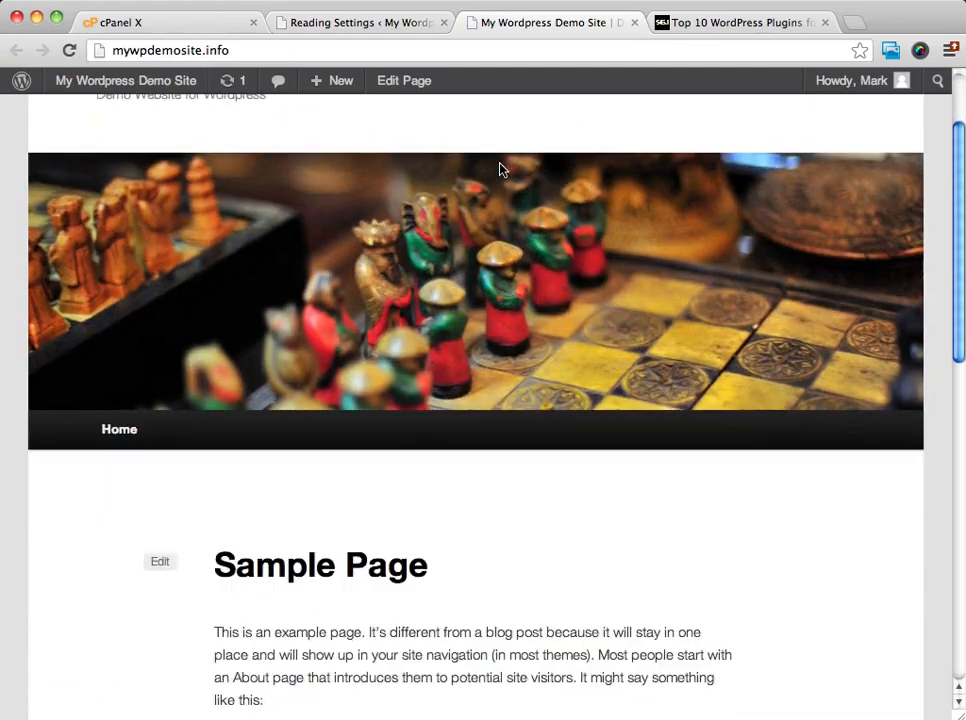
scroll(490, 222, "up", 3)
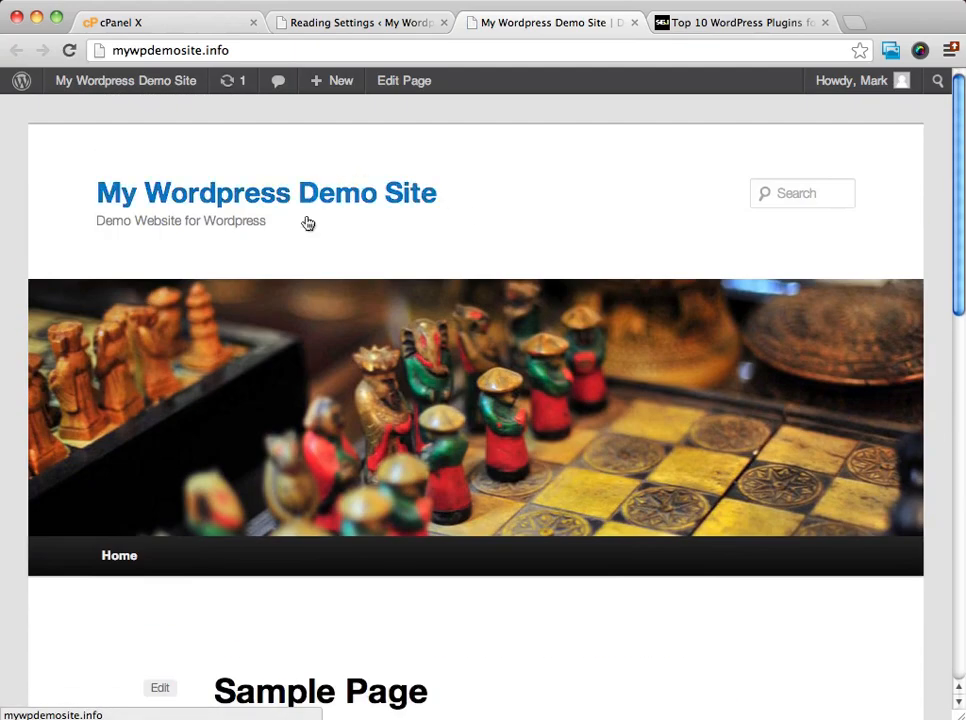
scroll(560, 175, "down", 1)
scroll(559, 177, "down", 5)
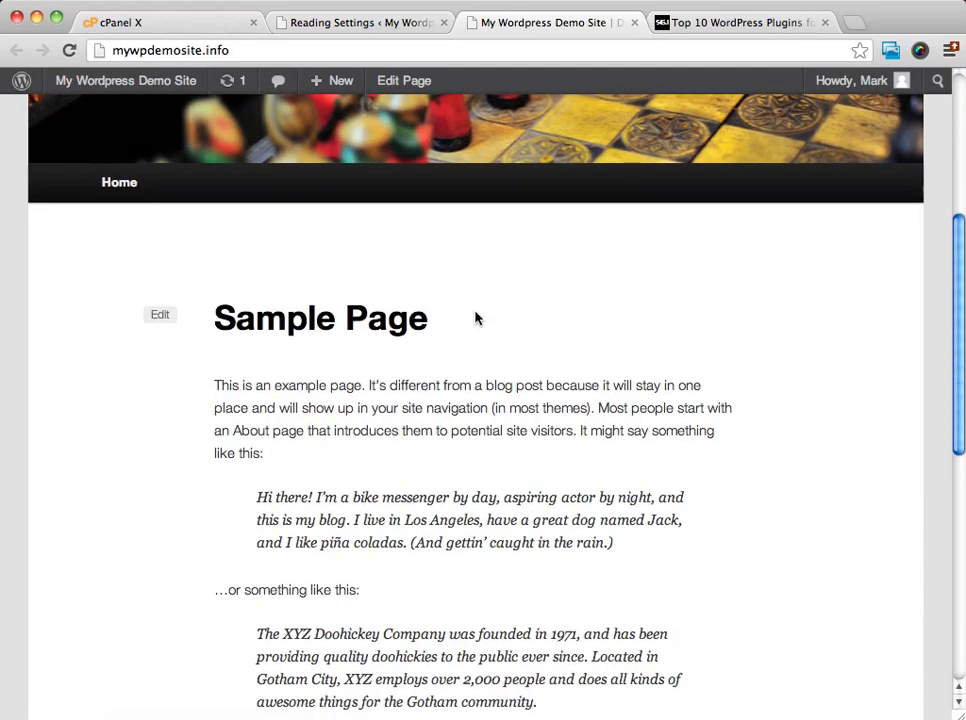
scroll(476, 317, "down", 8)
scroll(476, 317, "up", 15)
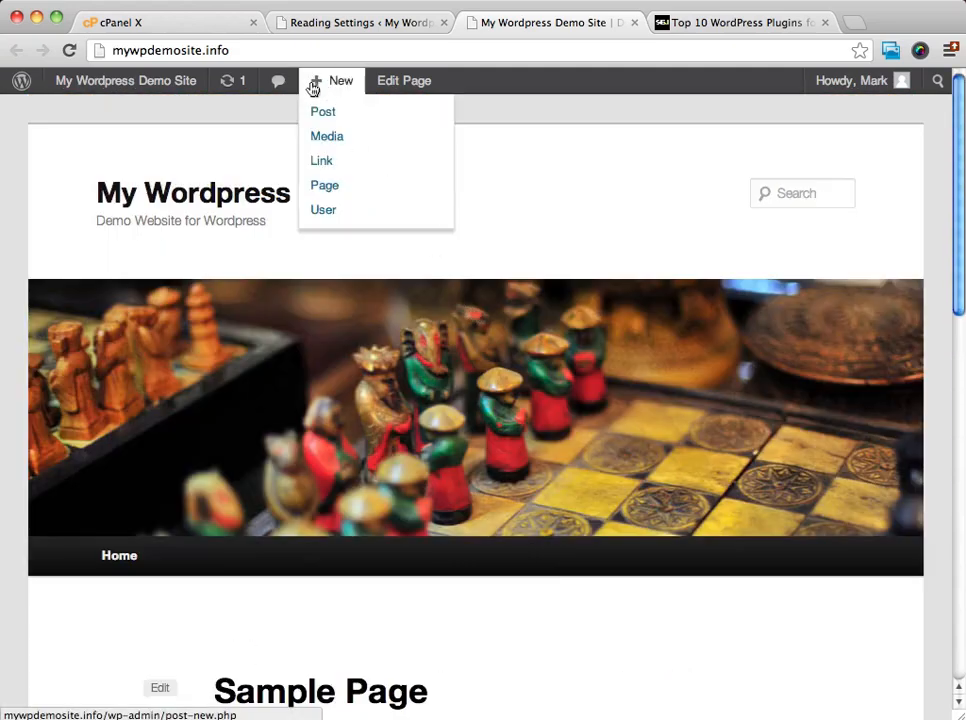
Return to the Reading settings, set the front page to display your latest posts, and save.
left_click(405, 22)
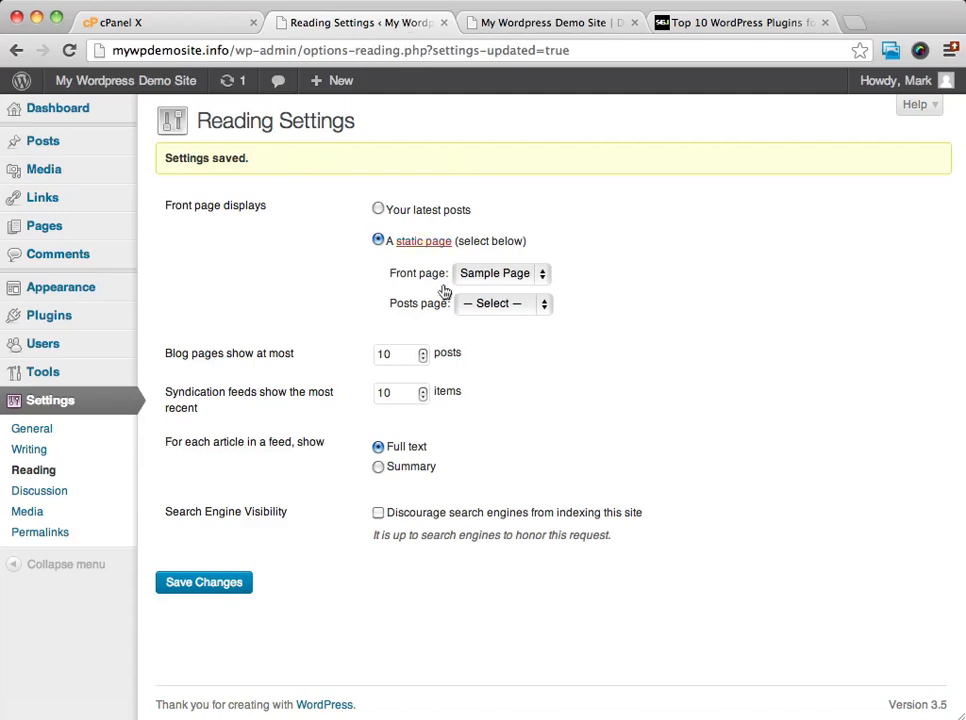
left_click(378, 209)
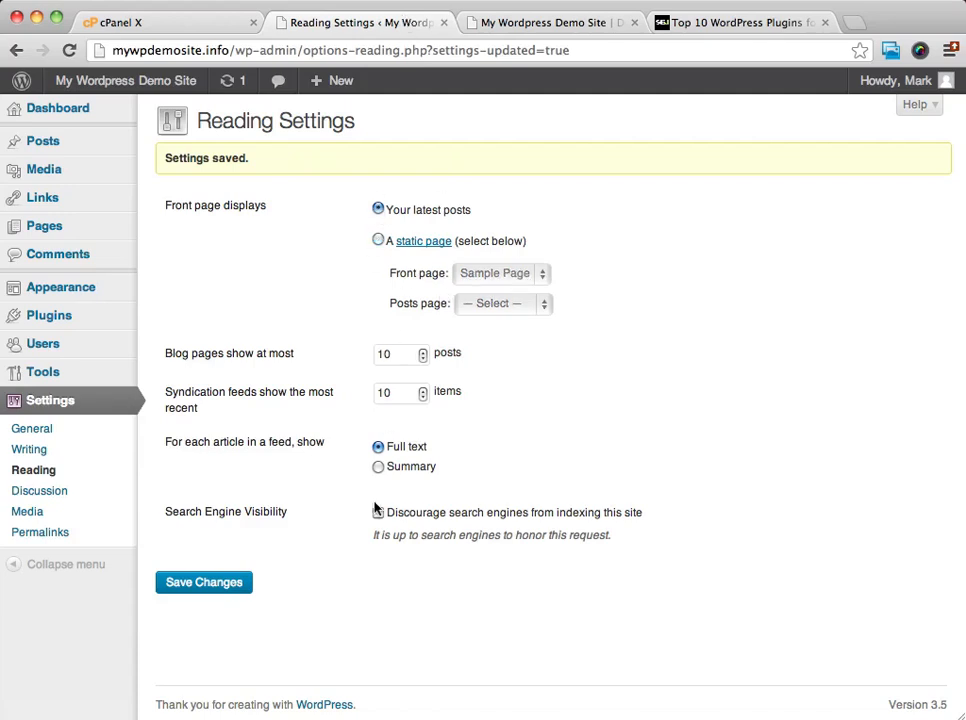
left_click(210, 585)
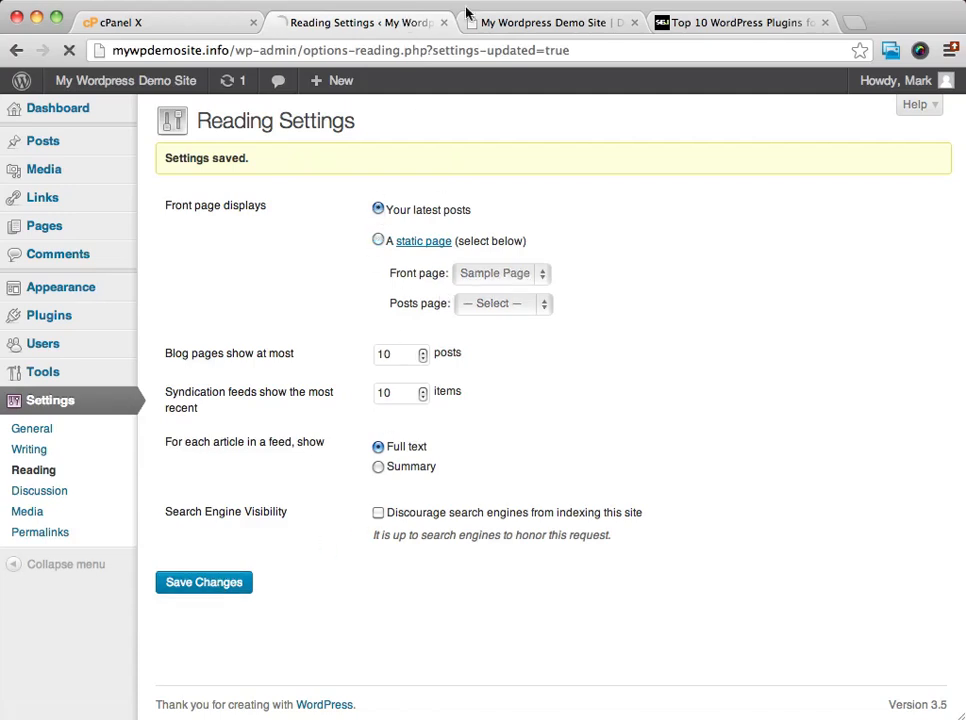
Refresh the live site's home page and check the blog posts on it.
left_click(628, 21)
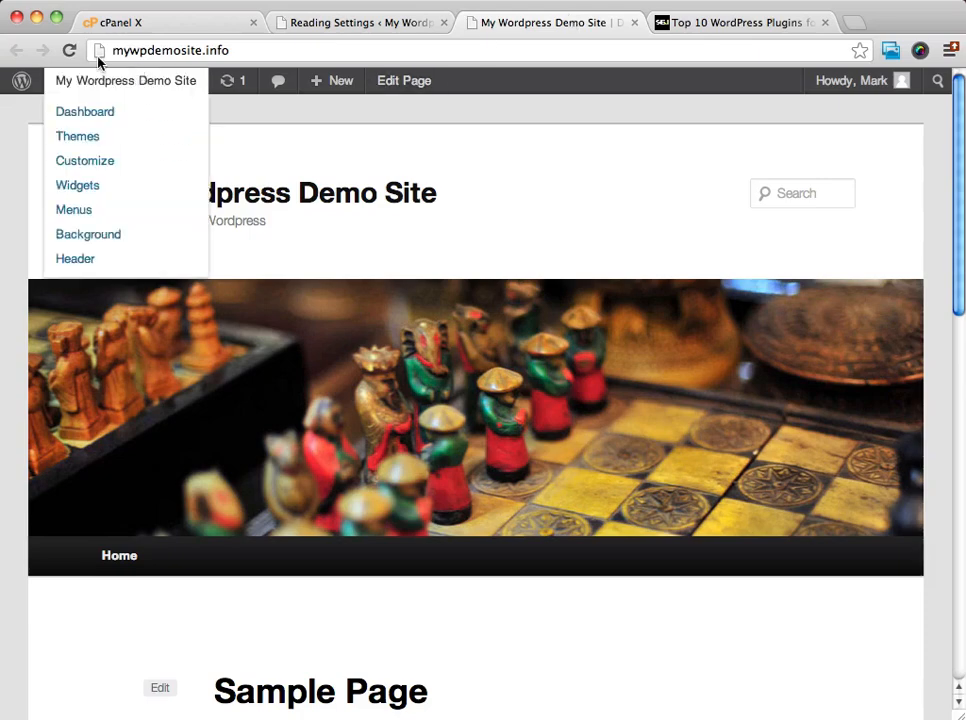
left_click(69, 49)
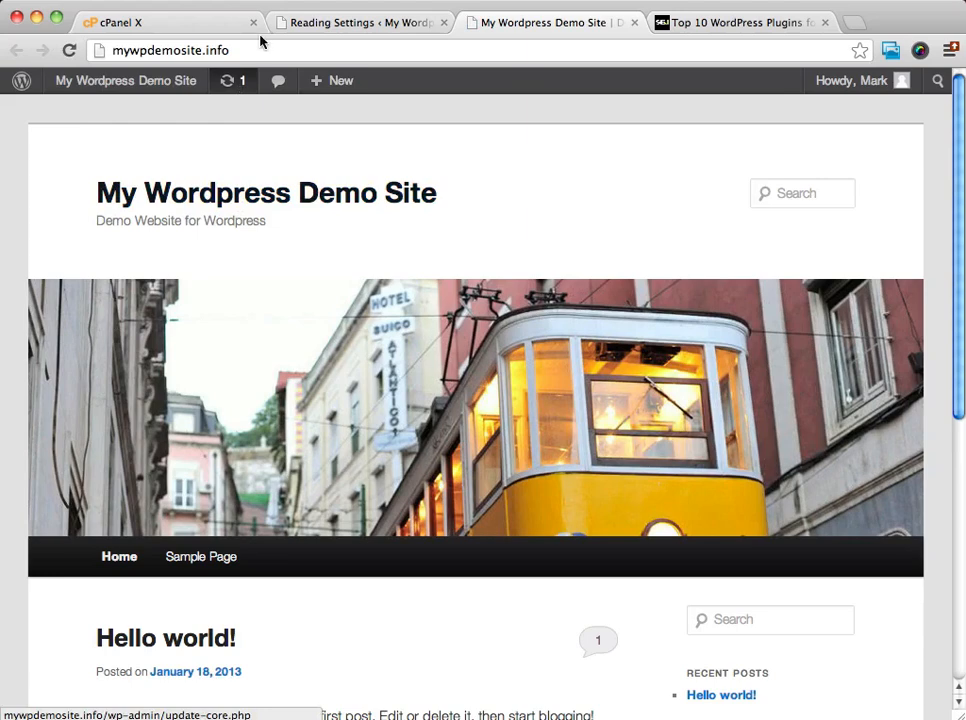
scroll(400, 300, "down", 5)
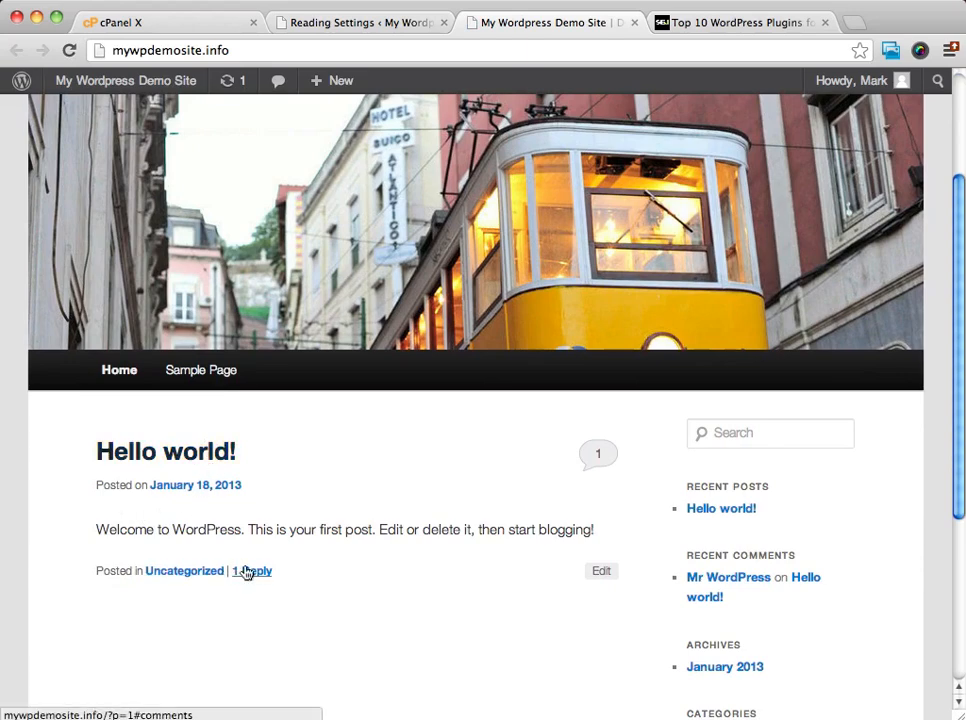
Open the Discussion settings and disallow people from posting comments on new articles.
scroll(357, 476, "down", 1)
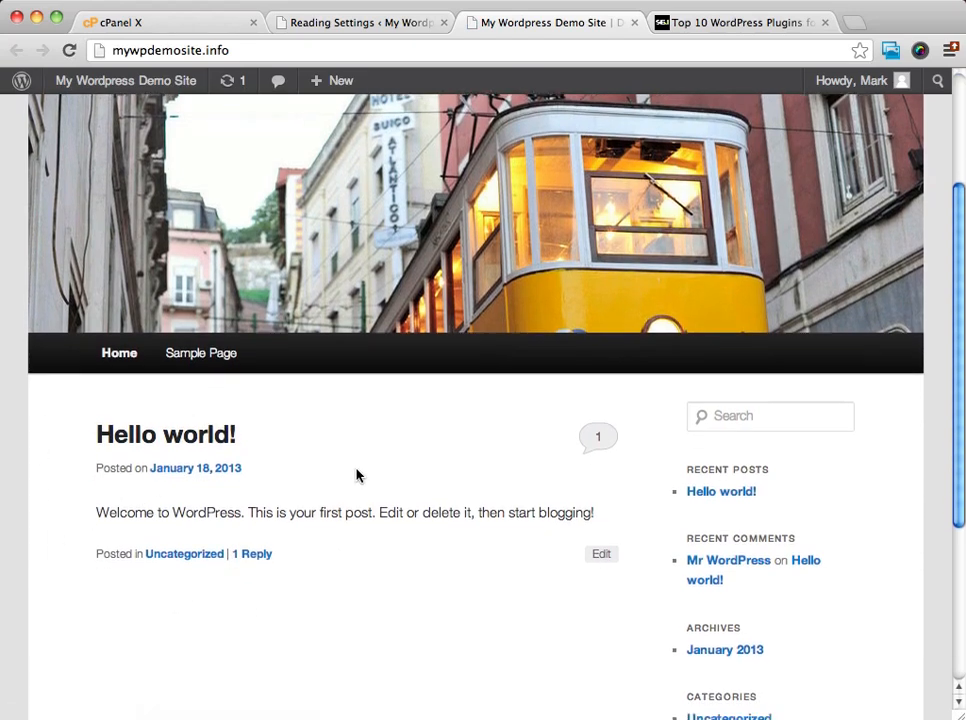
scroll(357, 476, "down", 3)
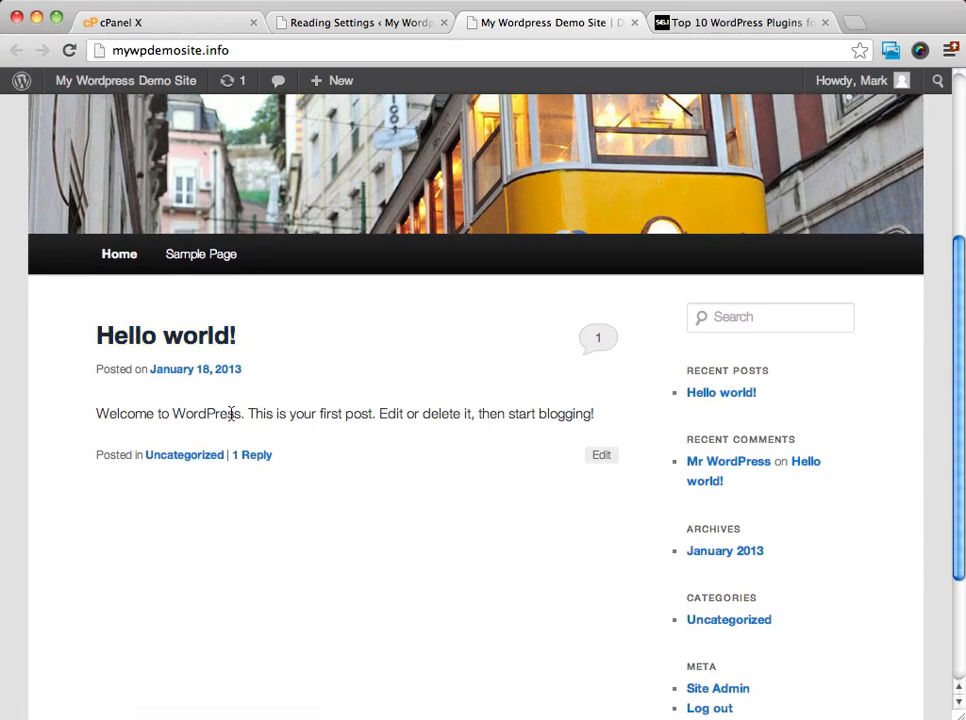
left_click(393, 25)
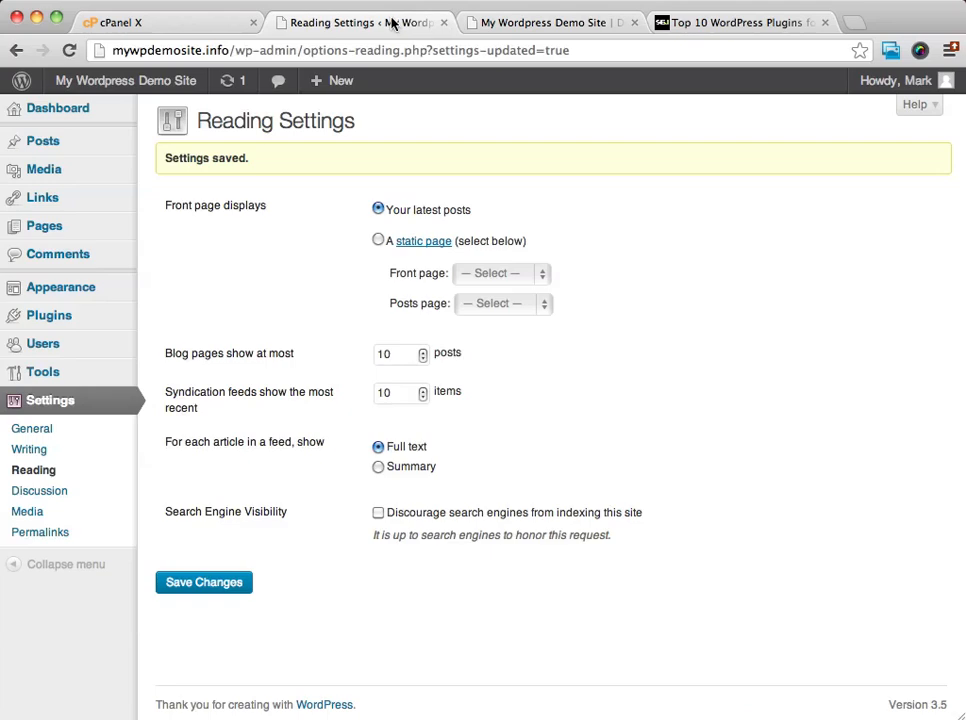
left_click(43, 495)
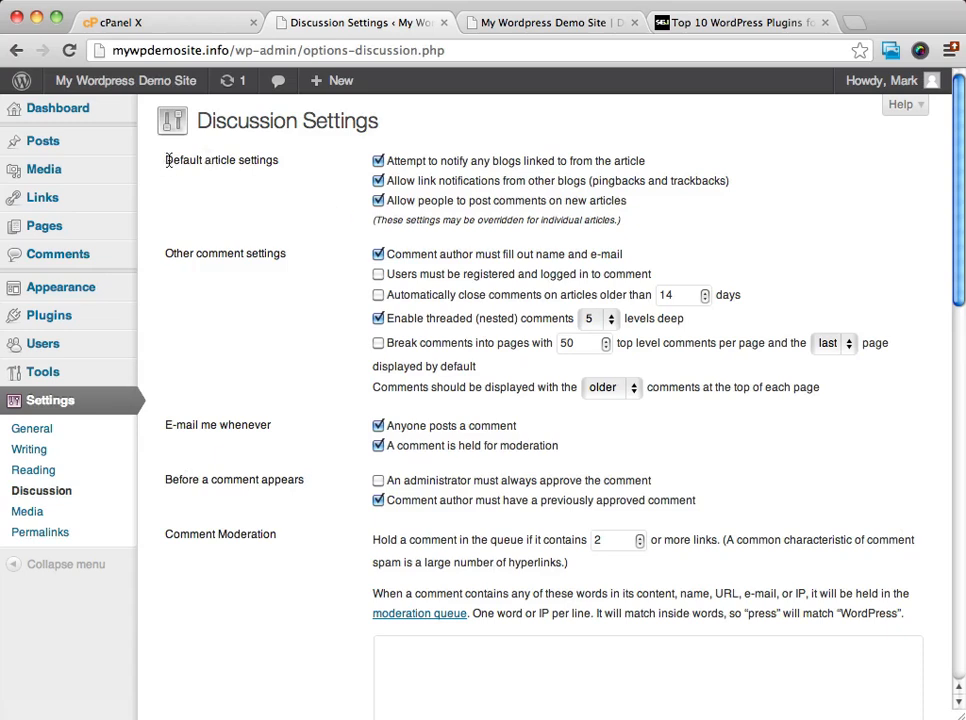
left_click_drag(165, 160, 278, 161)
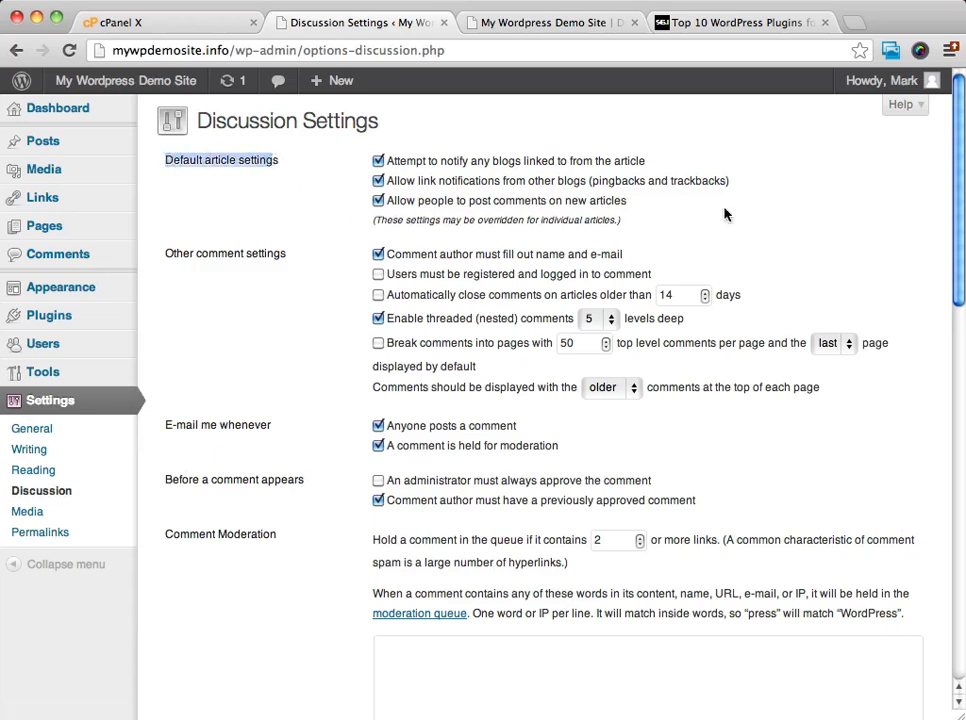
left_click(780, 203)
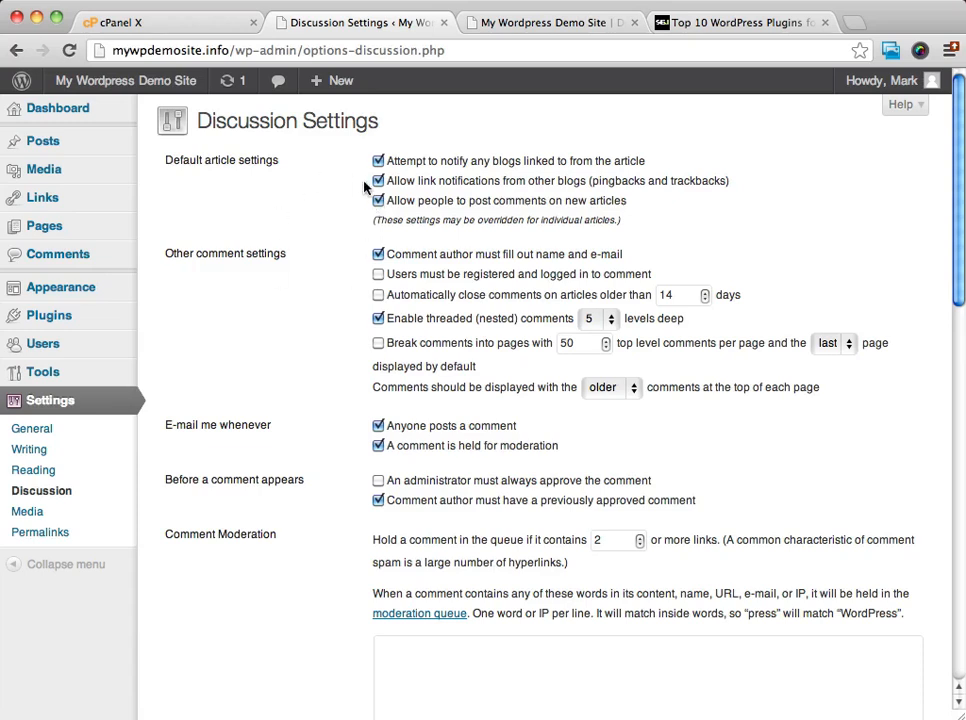
left_click(378, 205)
Turn off both e-mail notifications: when anyone posts a comment and when a comment is held for moderation.
scroll(782, 226, "down", 1)
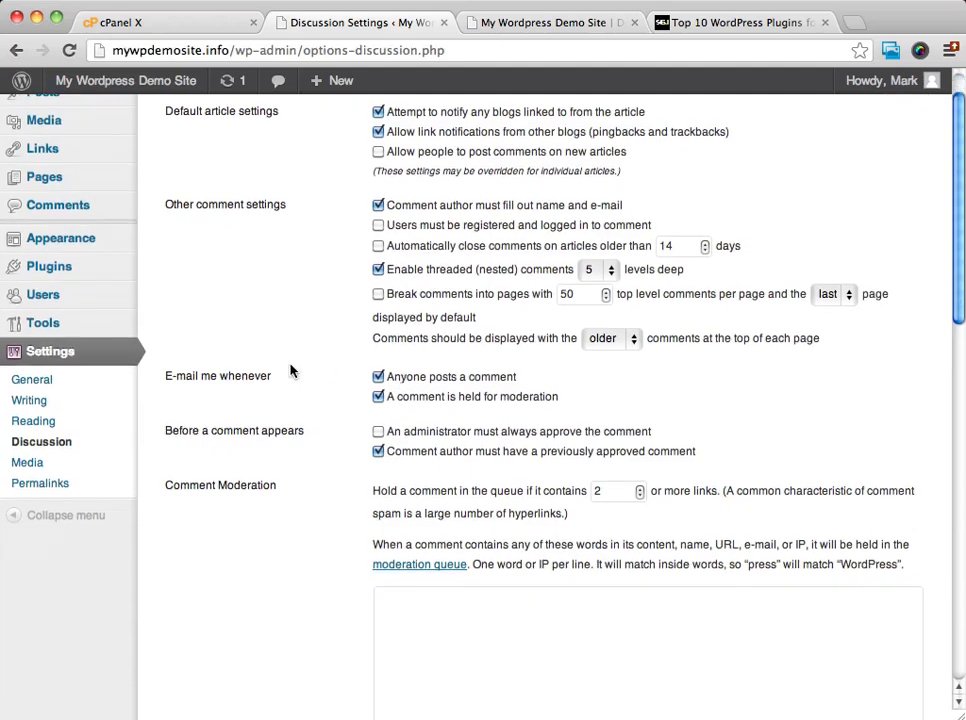
scroll(290, 335, "down", 5)
scroll(350, 158, "up", 2)
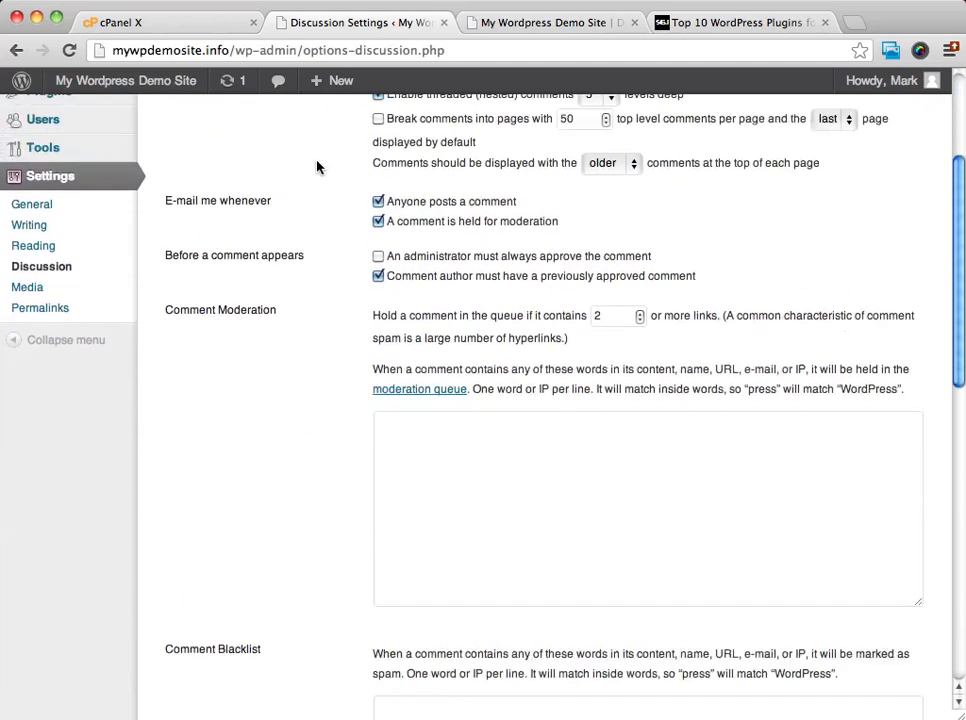
left_click(380, 228)
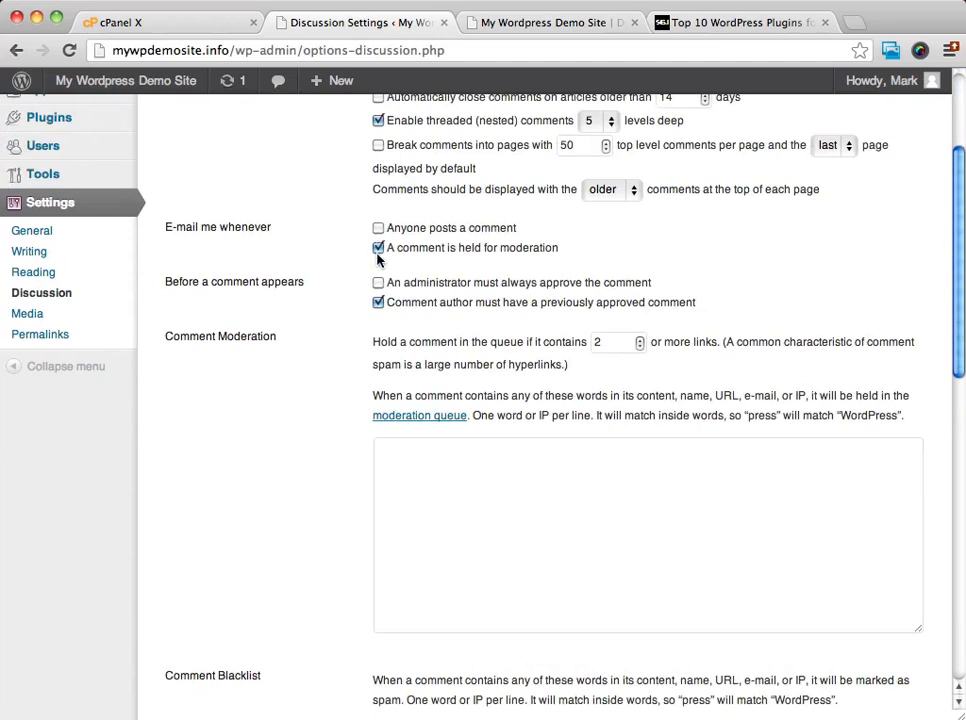
left_click(378, 250)
Examine the comment moderation and blacklist sections and the avatar display and maximum rating options.
scroll(740, 242, "down", 3)
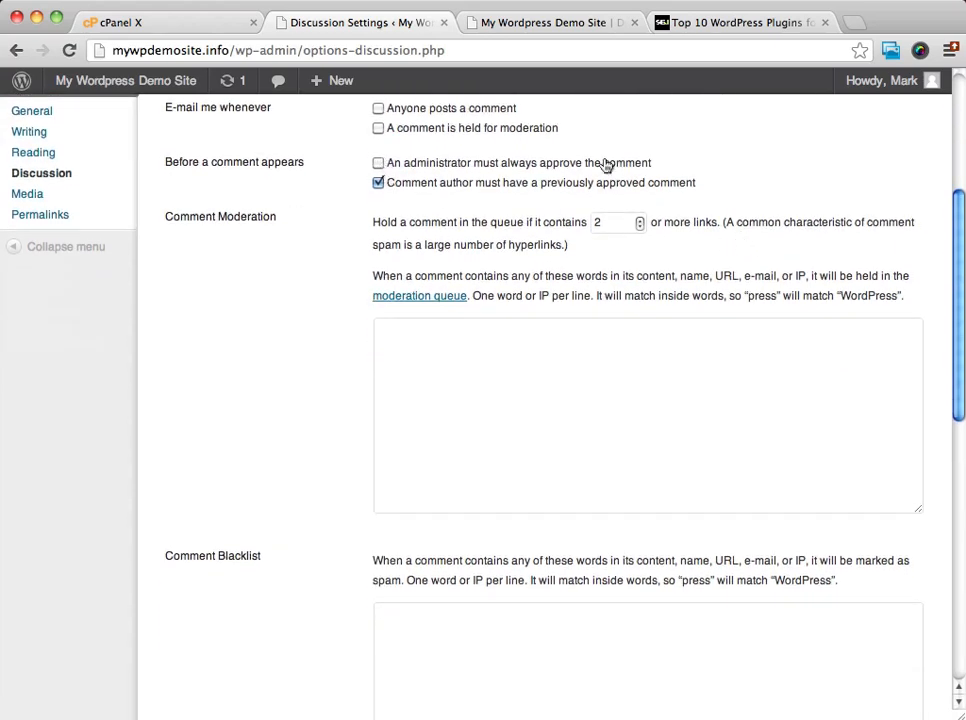
scroll(606, 164, "down", 1)
scroll(606, 164, "down", 2)
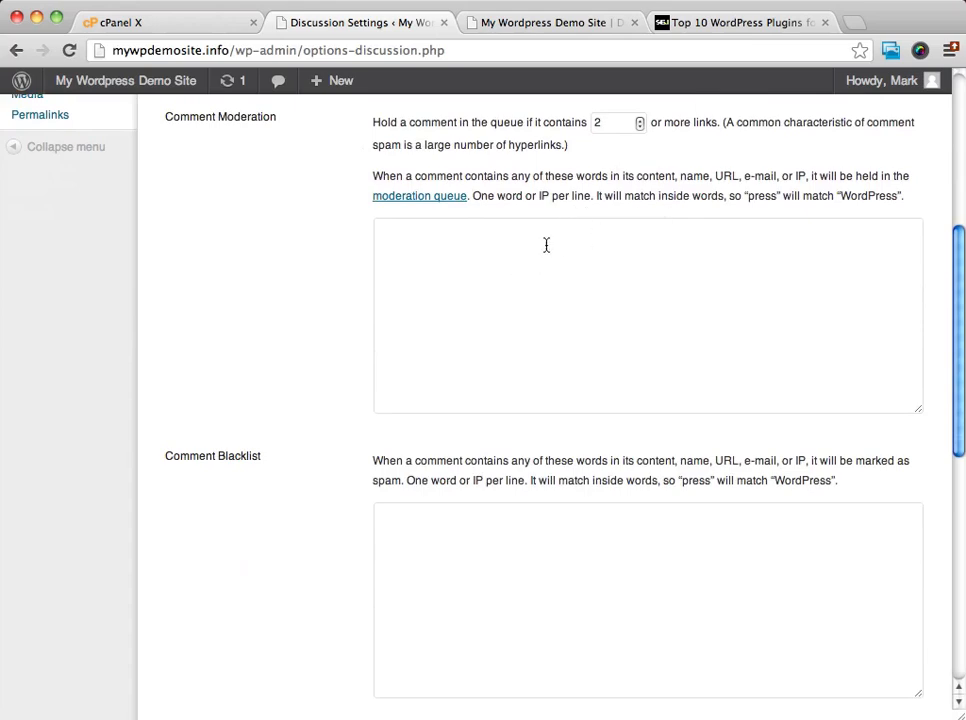
scroll(558, 228, "down", 10)
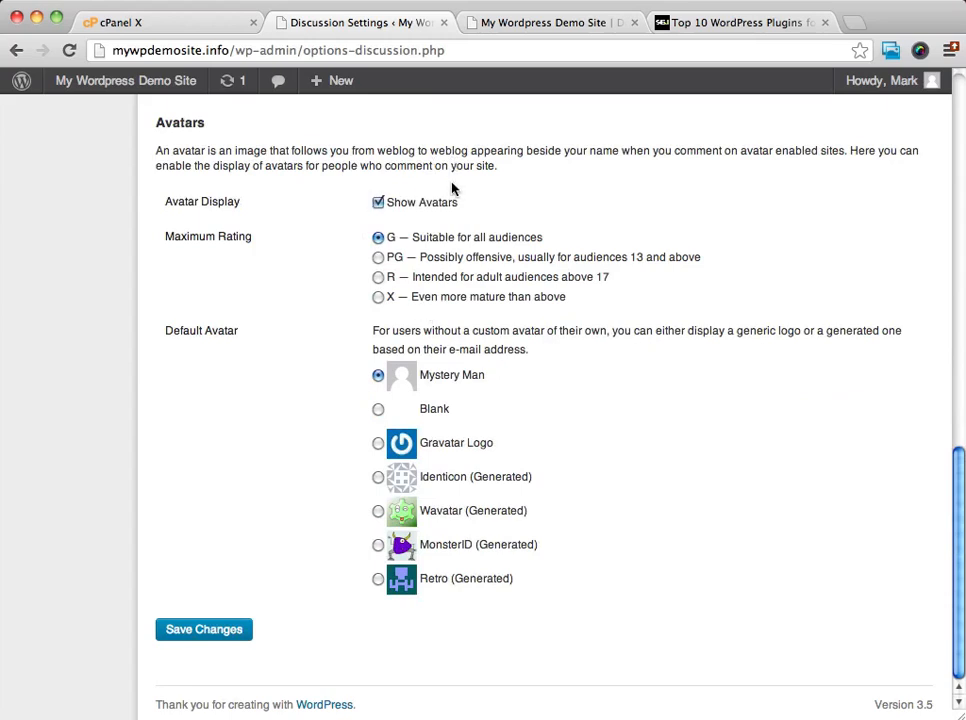
left_click(379, 205)
left_click(379, 205)
left_click_drag(168, 238, 270, 239)
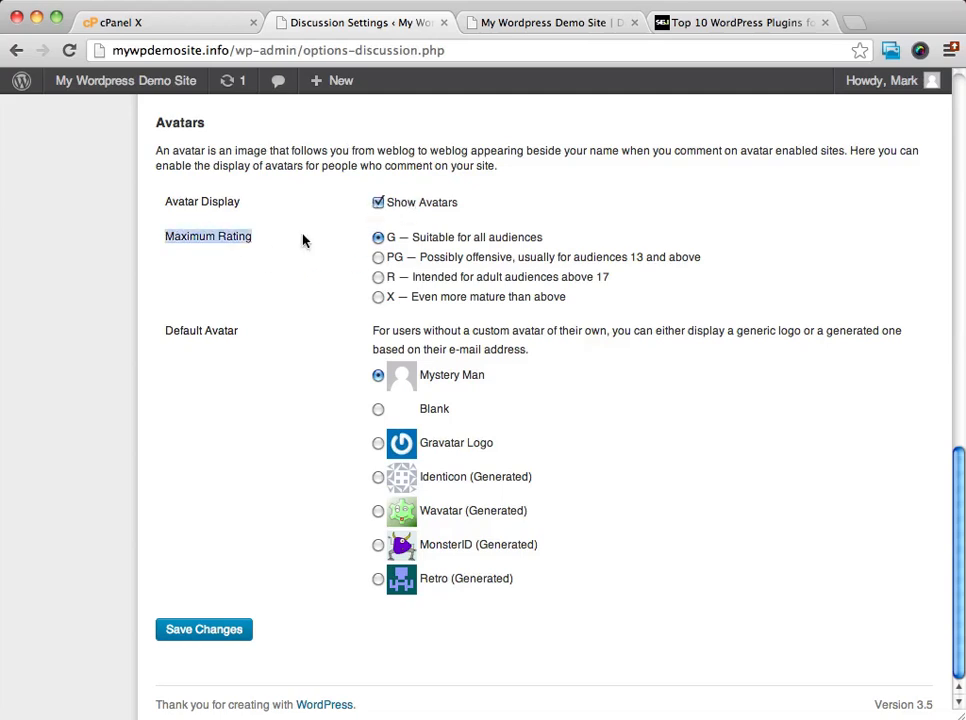
left_click(615, 231)
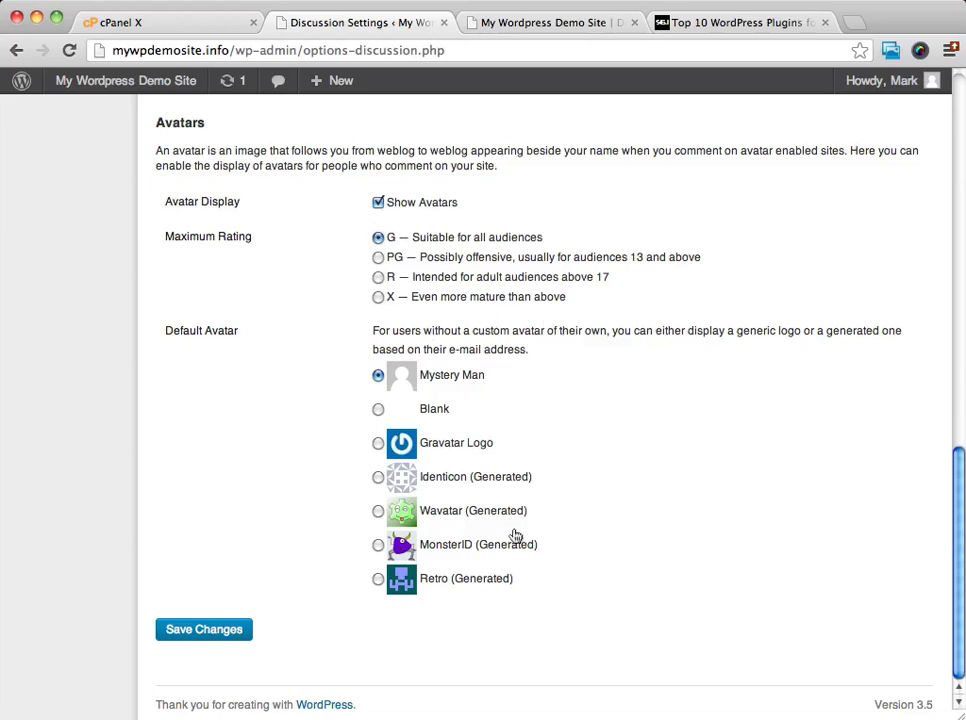
Set the default avatar to Mystery Man and save the Discussion settings.
left_click(378, 545)
left_click(377, 444)
left_click(378, 377)
scroll(378, 381, "up", 10)
scroll(378, 381, "down", 10)
left_click(190, 630)
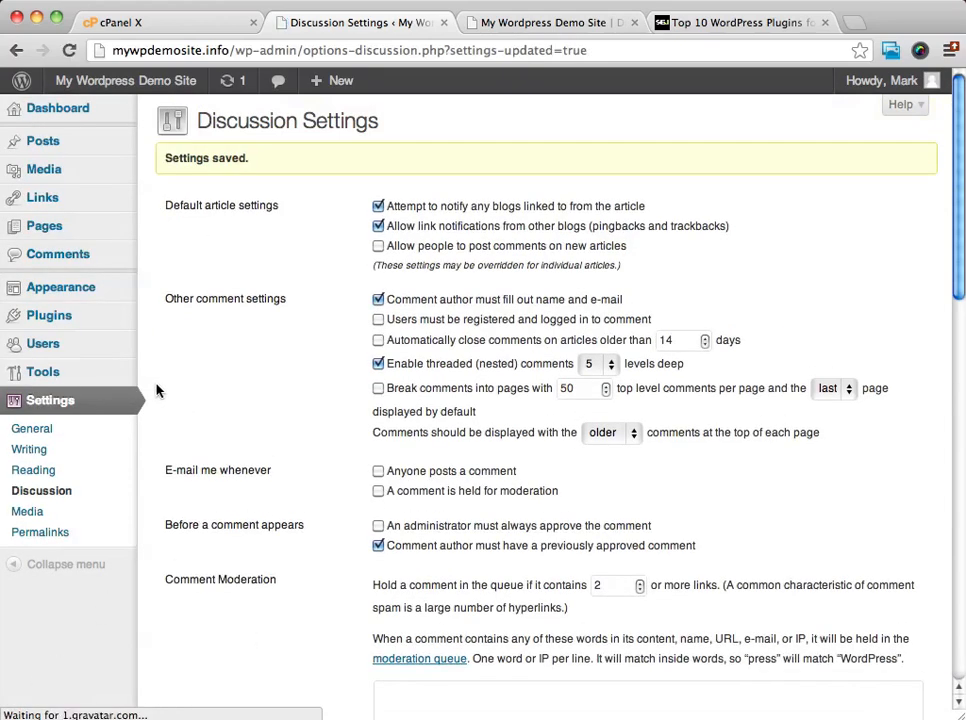
Open the Media settings, set the thumbnail width to 150 pixels and save.
scroll(26, 423, "down", 2)
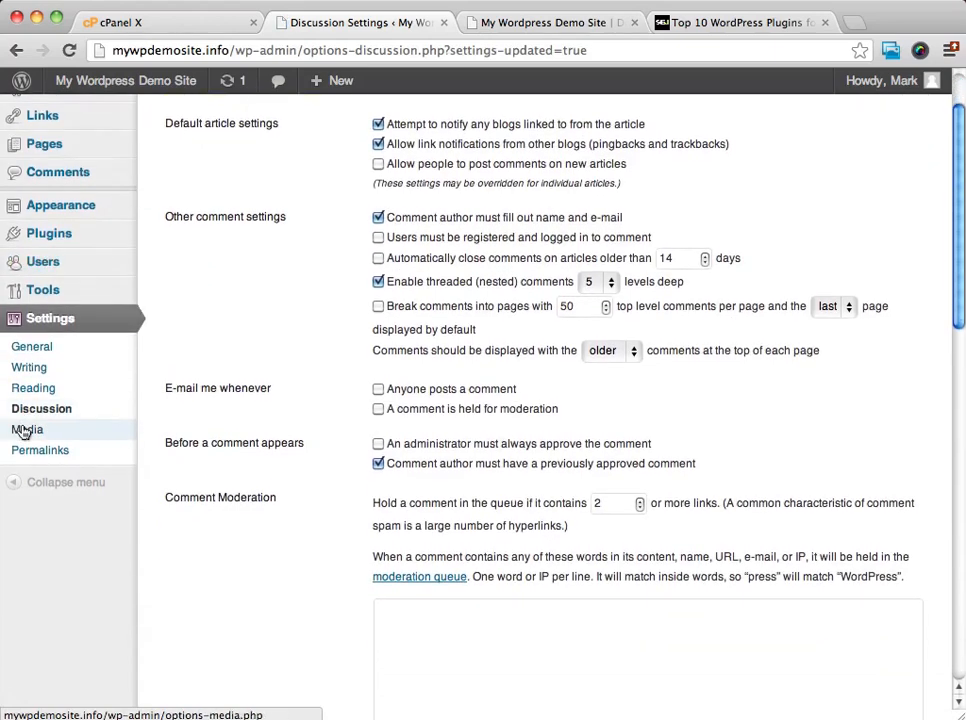
left_click(24, 431)
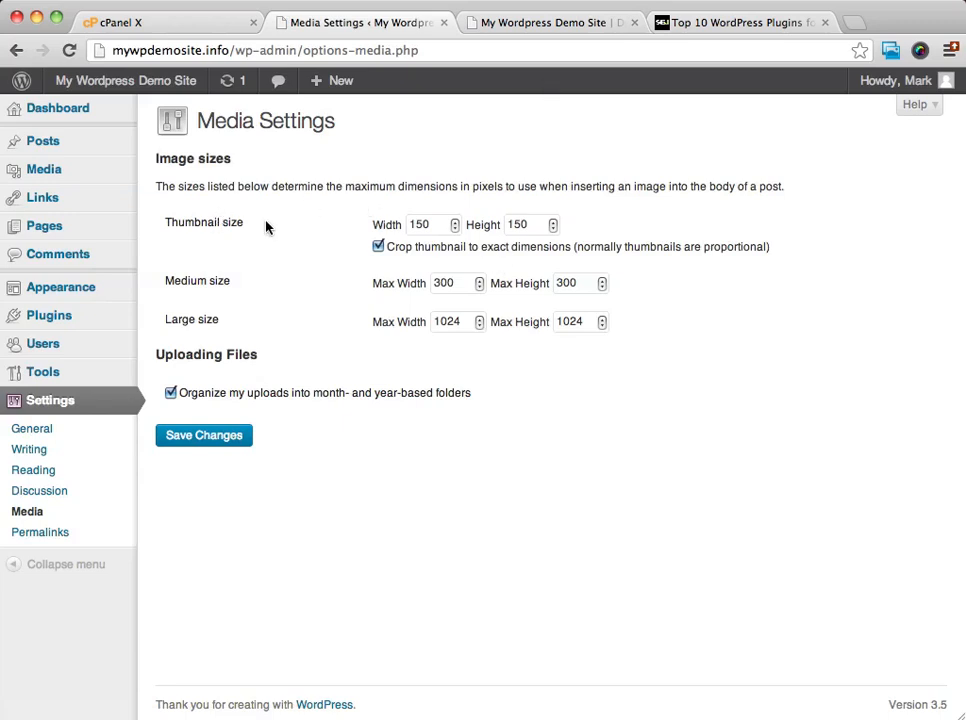
left_click(455, 222)
left_click(455, 229)
left_click(229, 438)
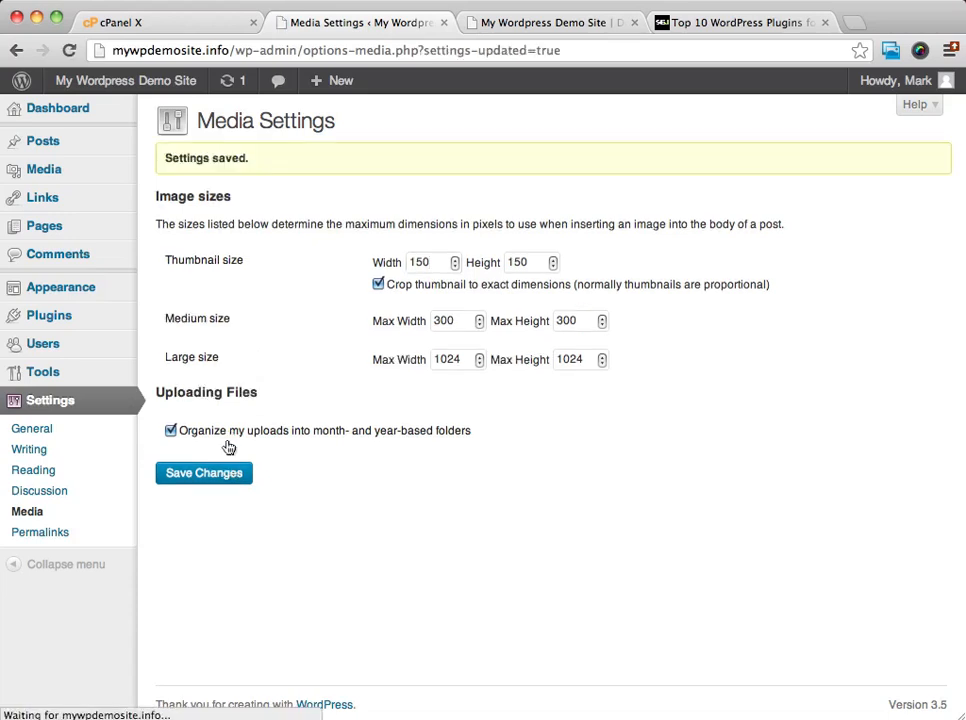
Open the Permalink settings, and open the Hello world! post on the live site to check its URL format.
left_click(40, 534)
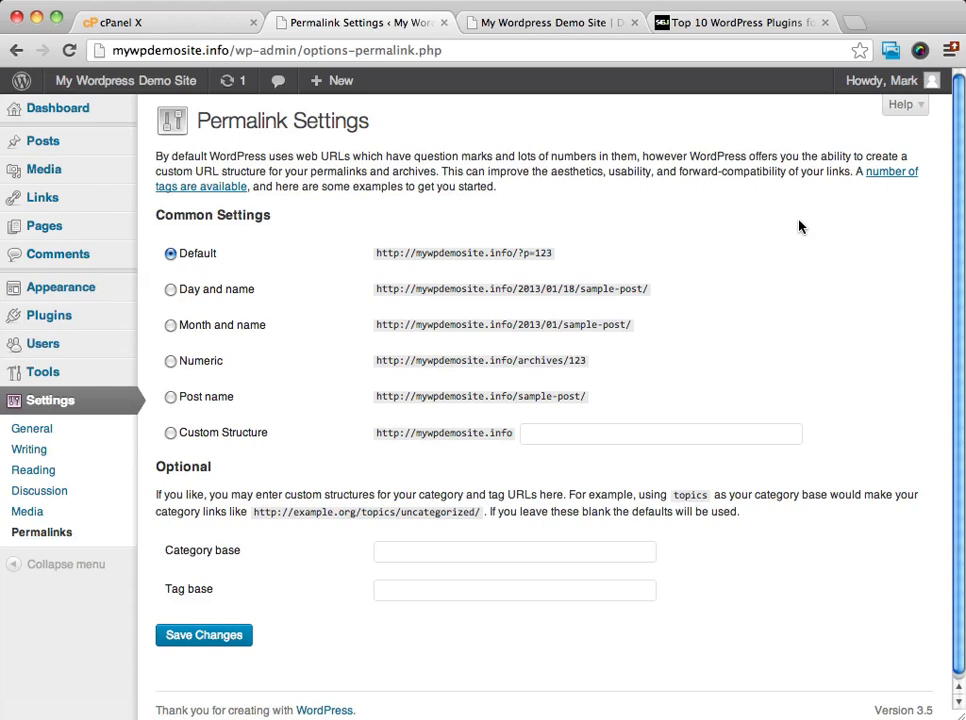
left_click(541, 24)
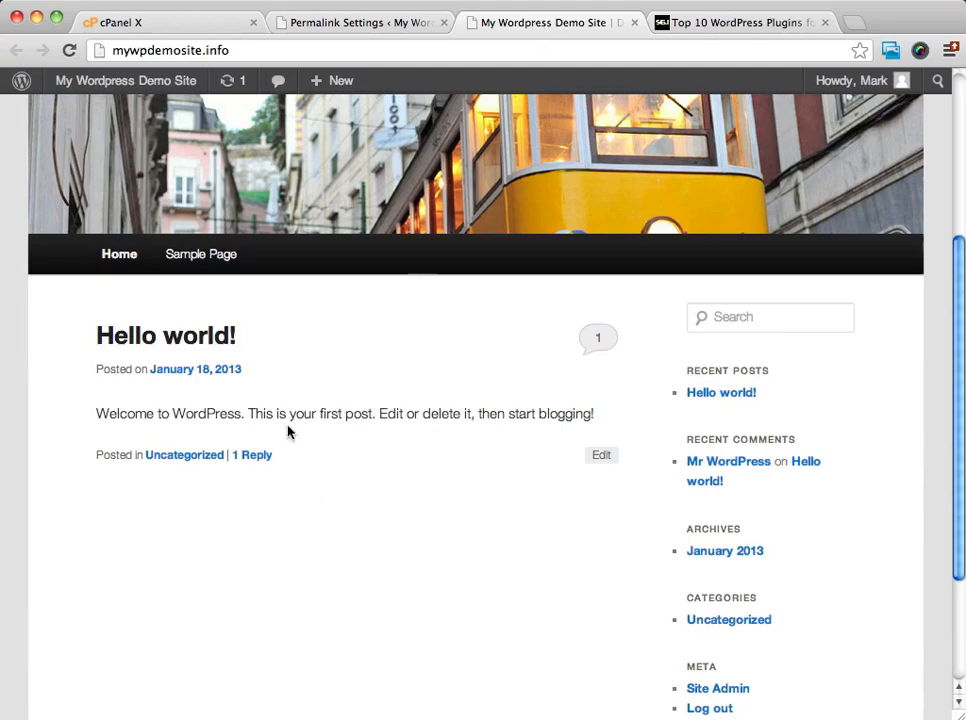
left_click(189, 342)
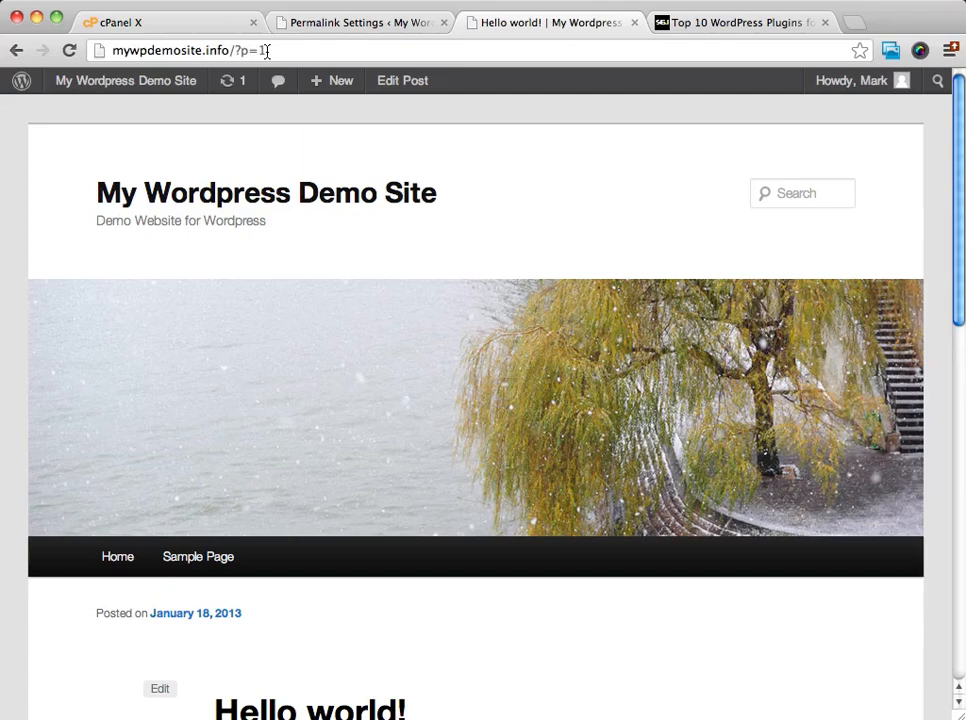
Set the permalink structure to Post name in the Permalink settings and save the change.
left_click(376, 24)
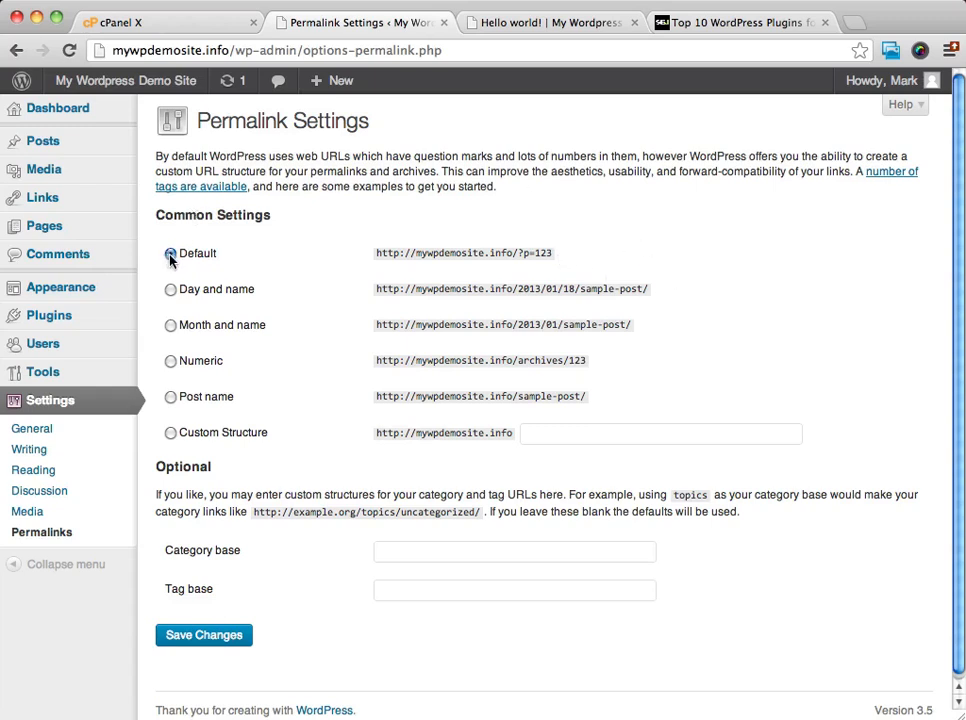
left_click(171, 397)
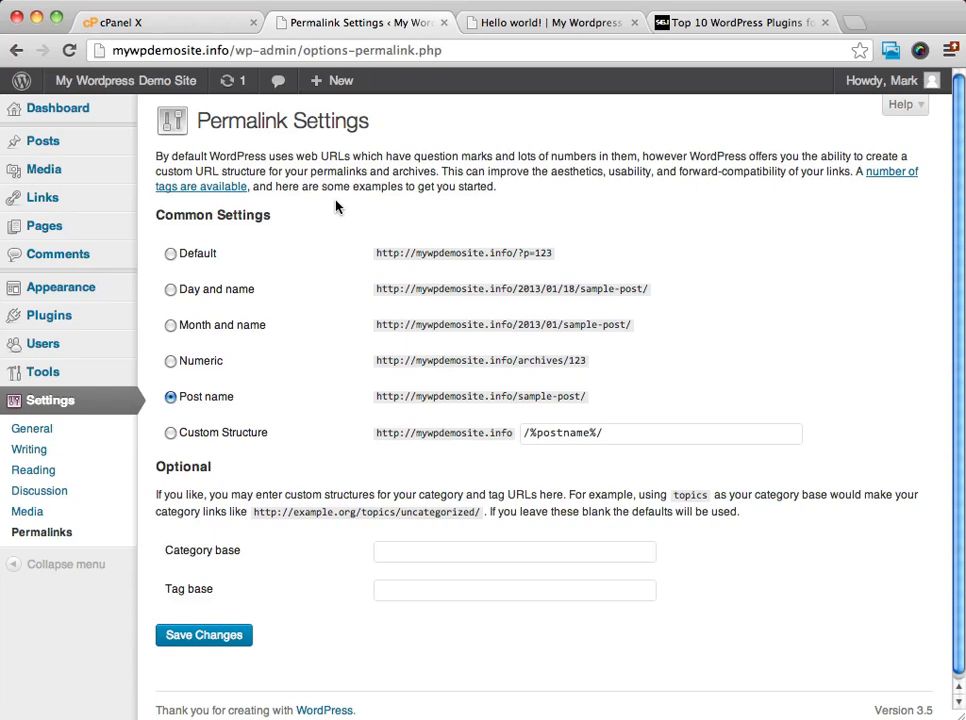
left_click(222, 636)
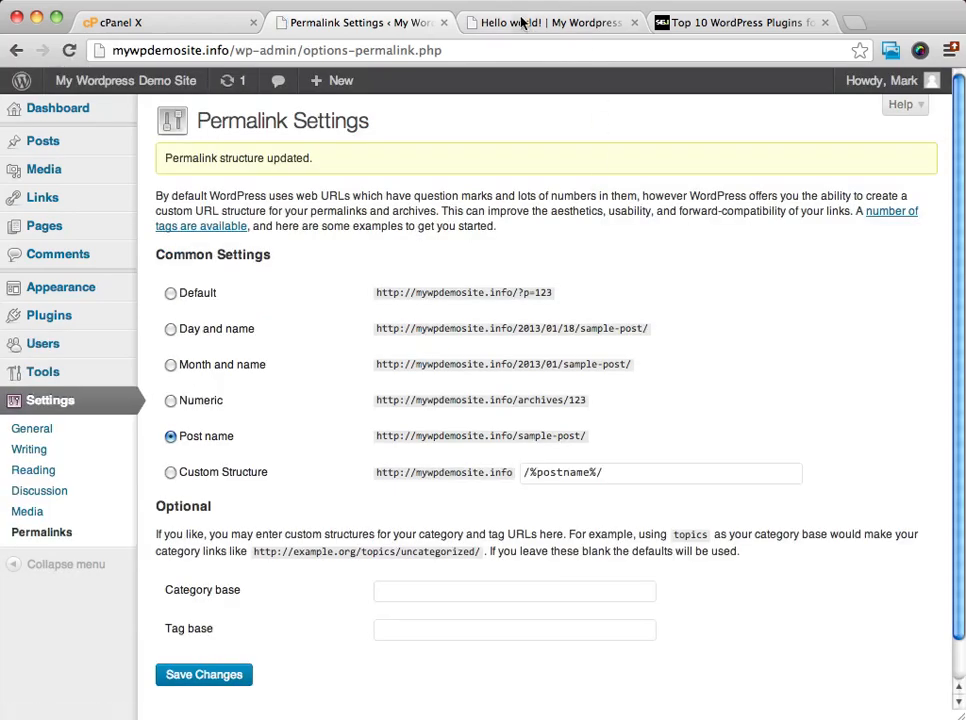
Create a post titled "new post", dismissing the New Media Manager notice, and publish it.
left_click(519, 21)
left_click(397, 24)
left_click(42, 145)
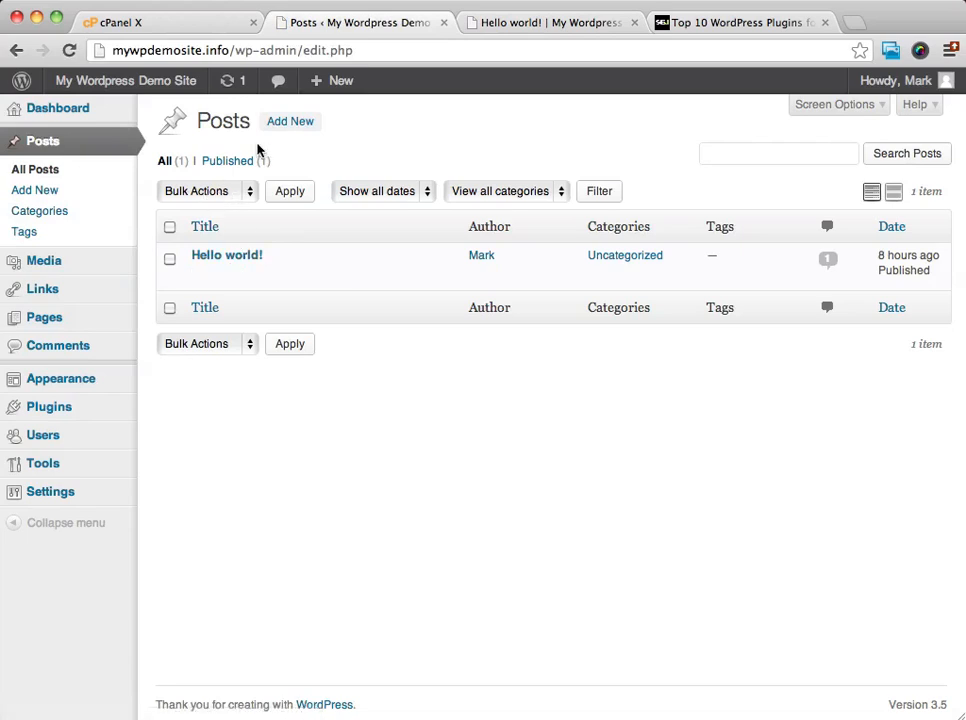
left_click(285, 124)
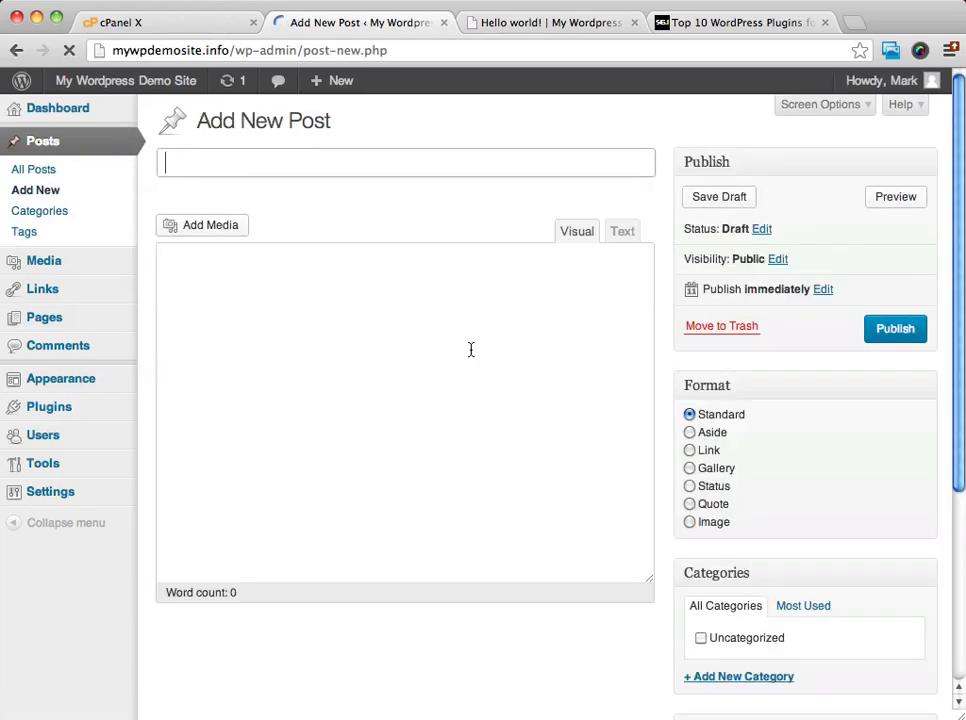
type("new post")
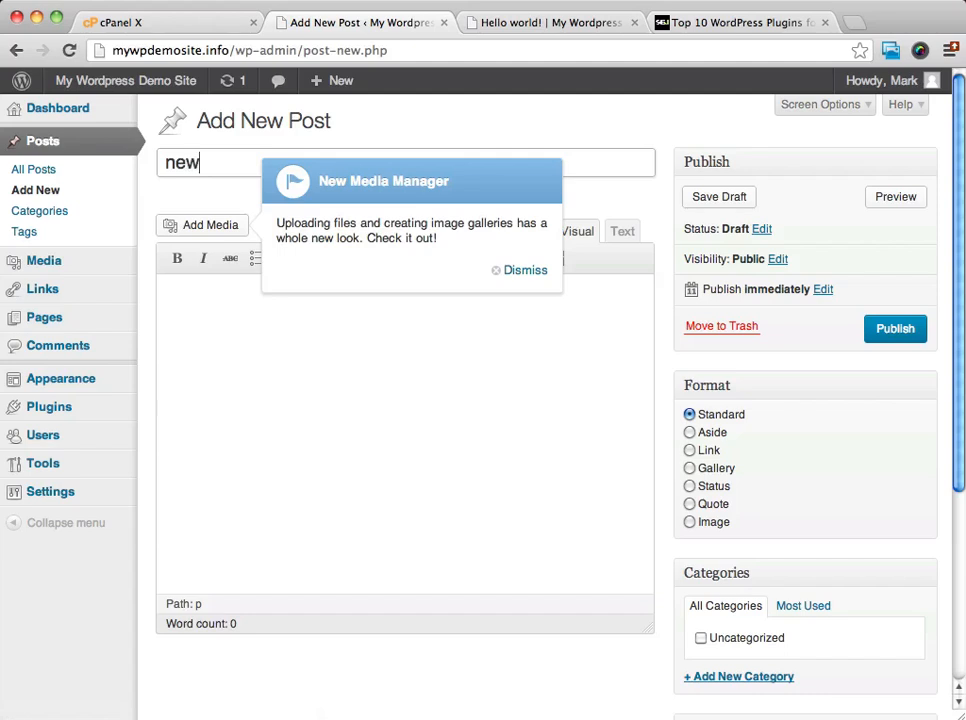
left_click(530, 272)
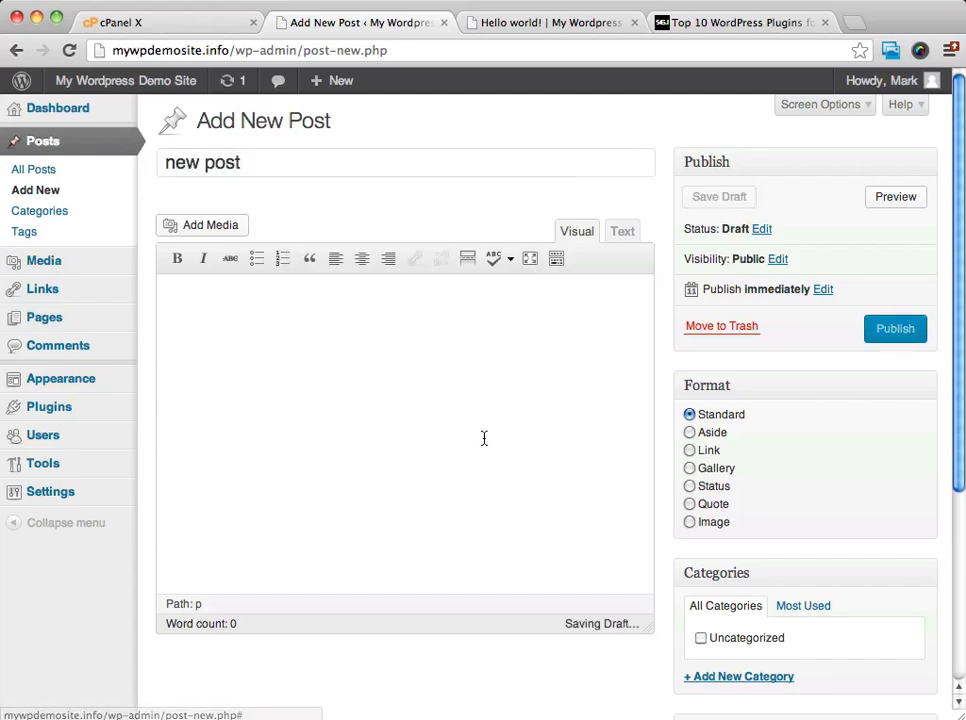
left_click(906, 331)
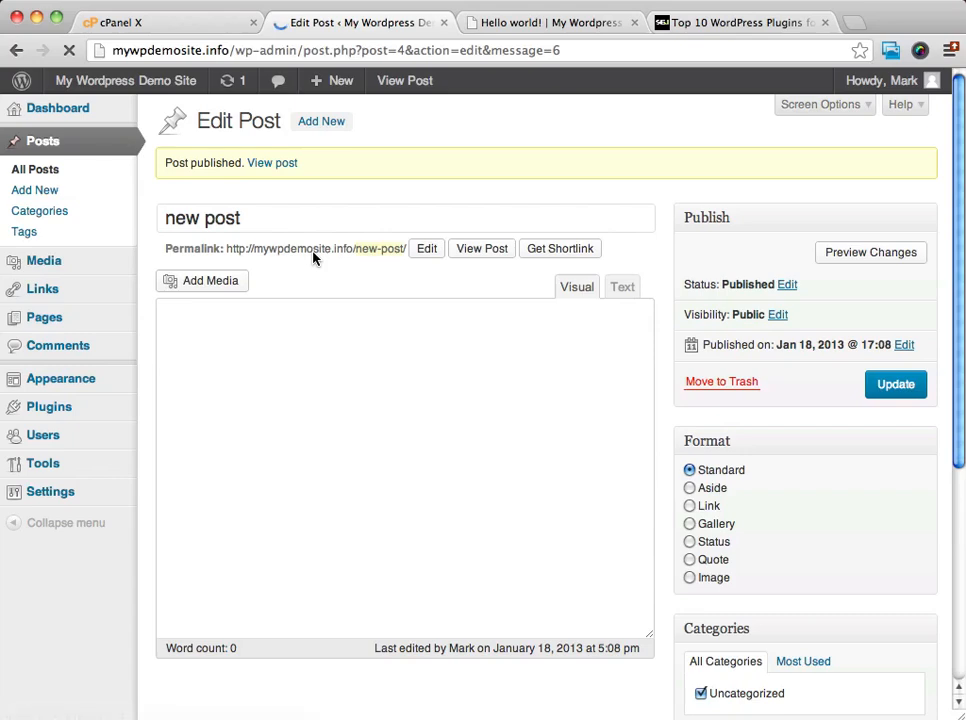
Reload the Hello world! post on the live site and check its URL and page.
left_click(548, 24)
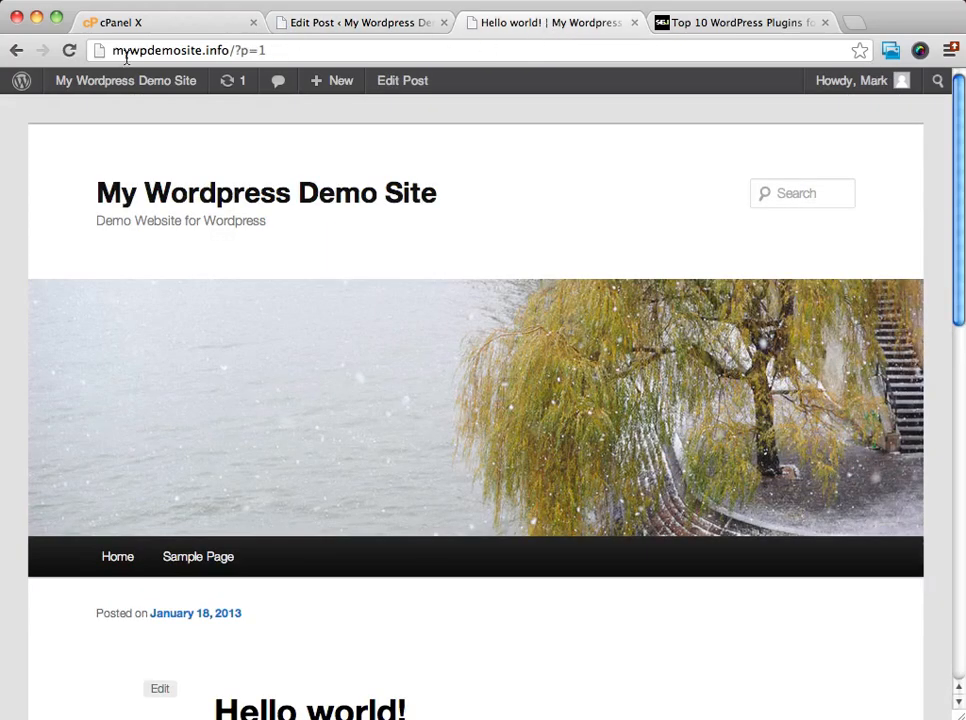
left_click(69, 50)
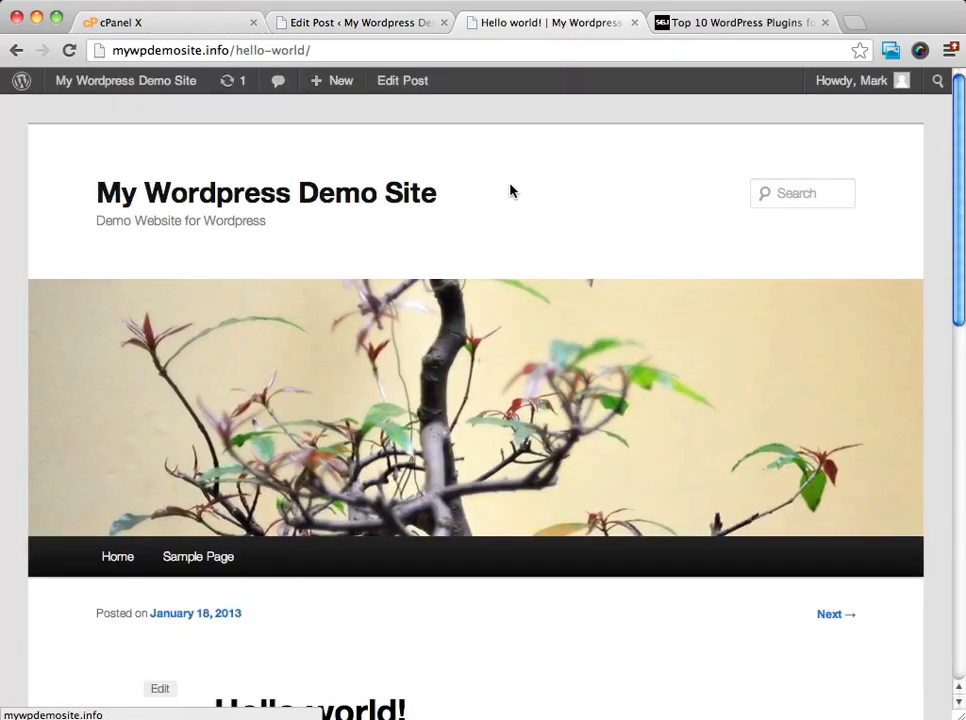
scroll(520, 188, "down", 3)
scroll(520, 188, "up", 3)
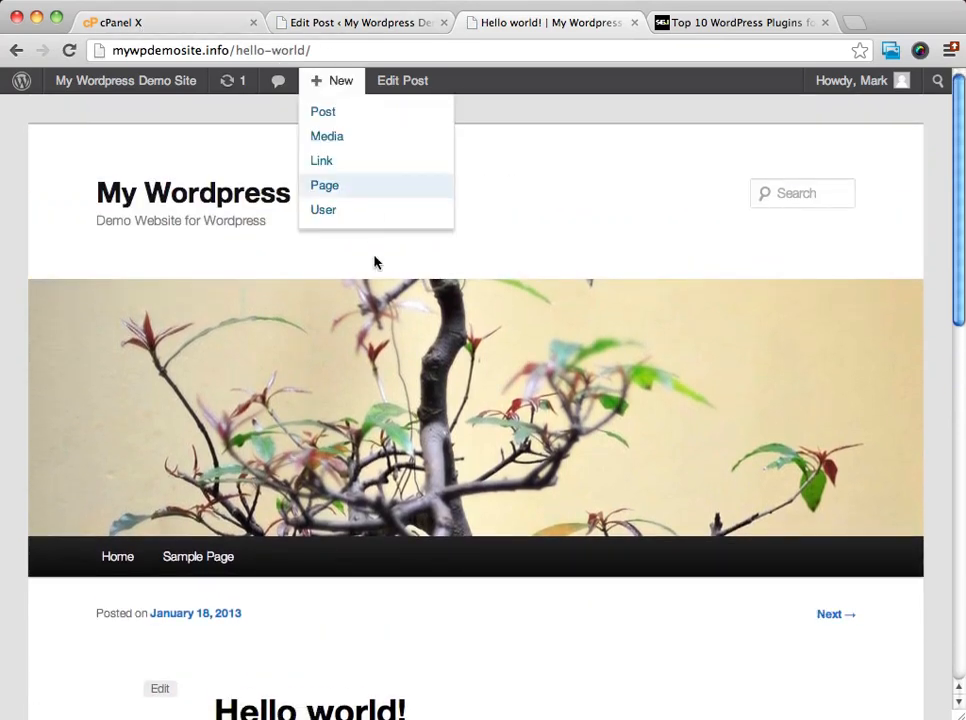
scroll(340, 200, "down", 2)
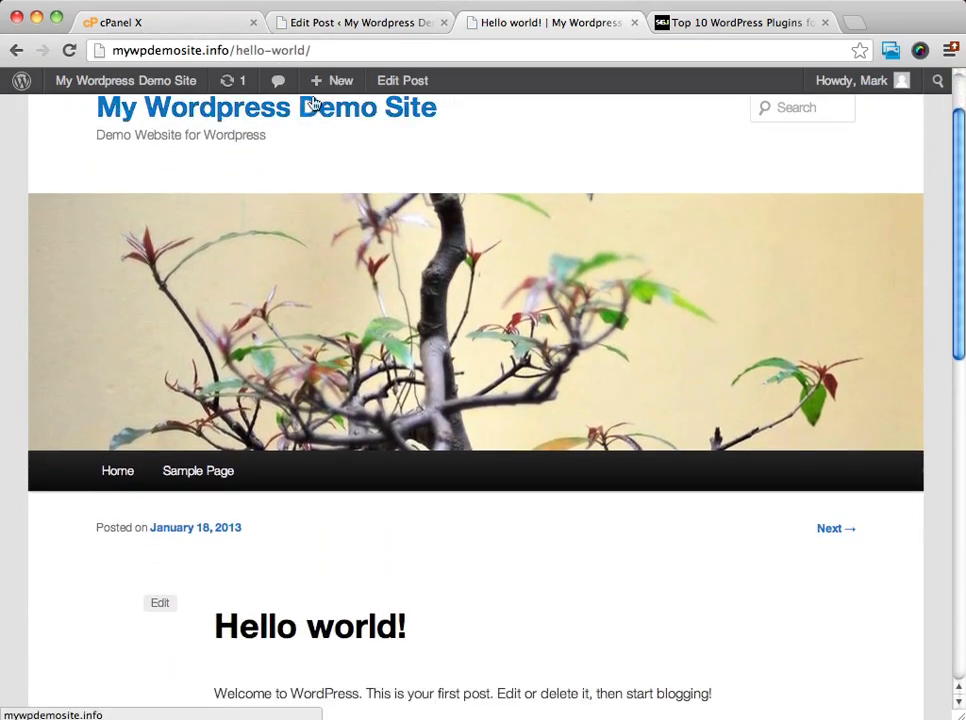
Reopen the Permalink settings and compare the chosen structure with the live Hello world! post's URL.
left_click(388, 24)
left_click(30, 493)
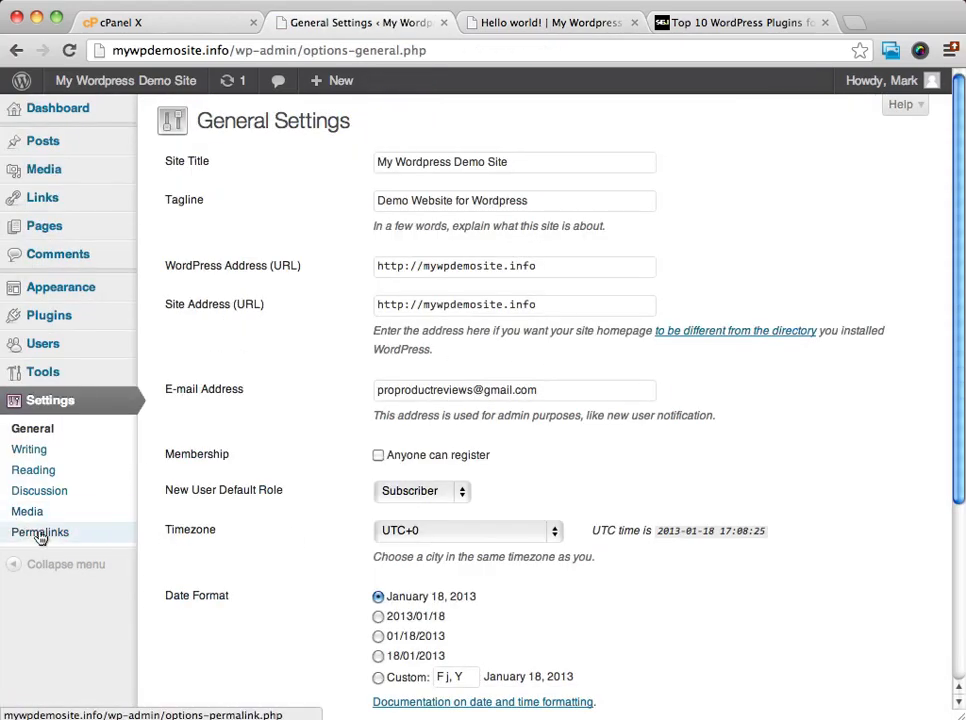
left_click(40, 533)
left_click(566, 22)
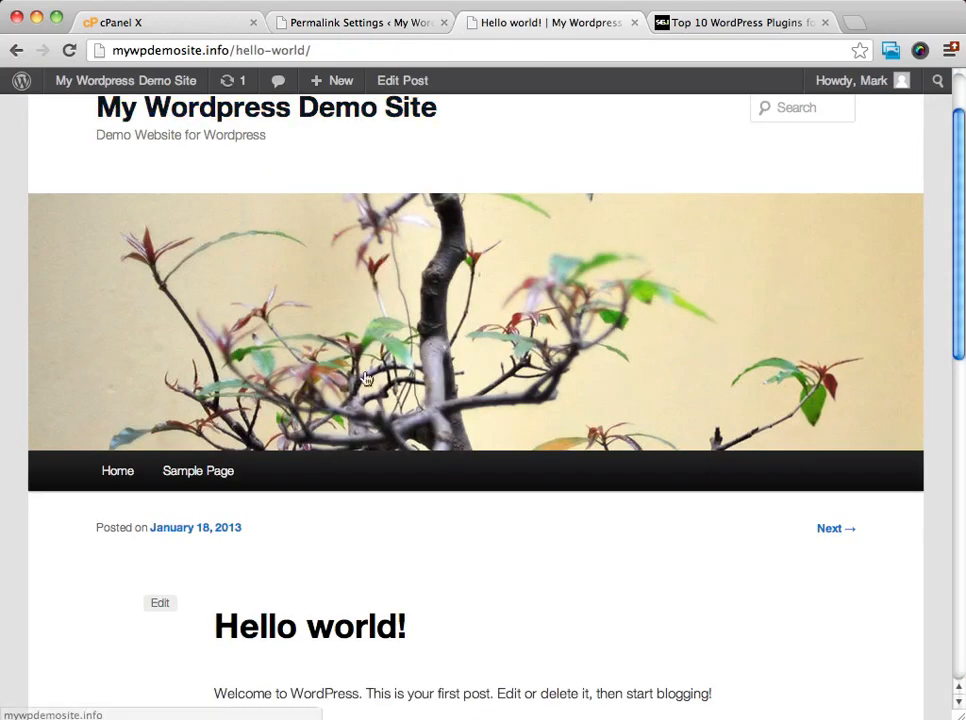
Examine the Hello world! post on the live site, comparing its title with its URL and reviewing its comments.
scroll(366, 378, "down", 3)
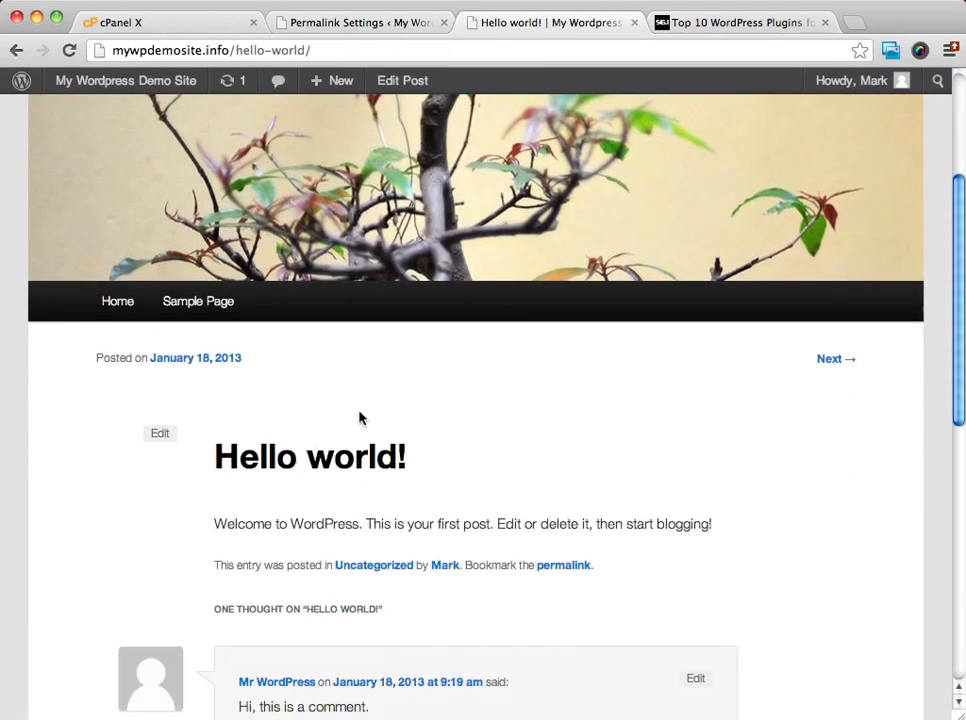
scroll(423, 308, "up", 5)
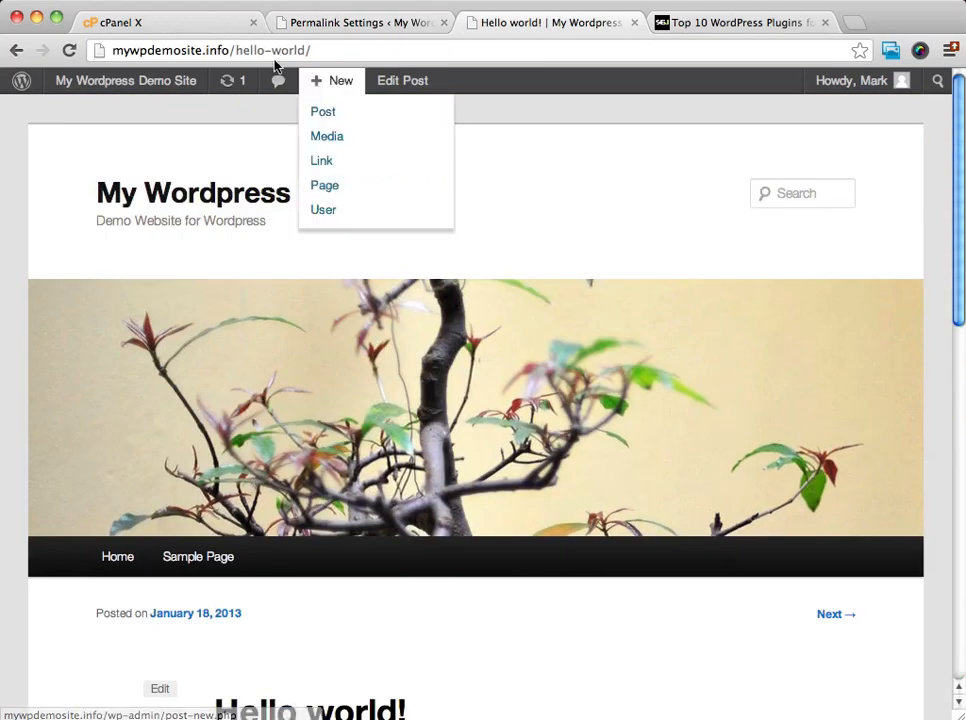
scroll(483, 354, "down", 2)
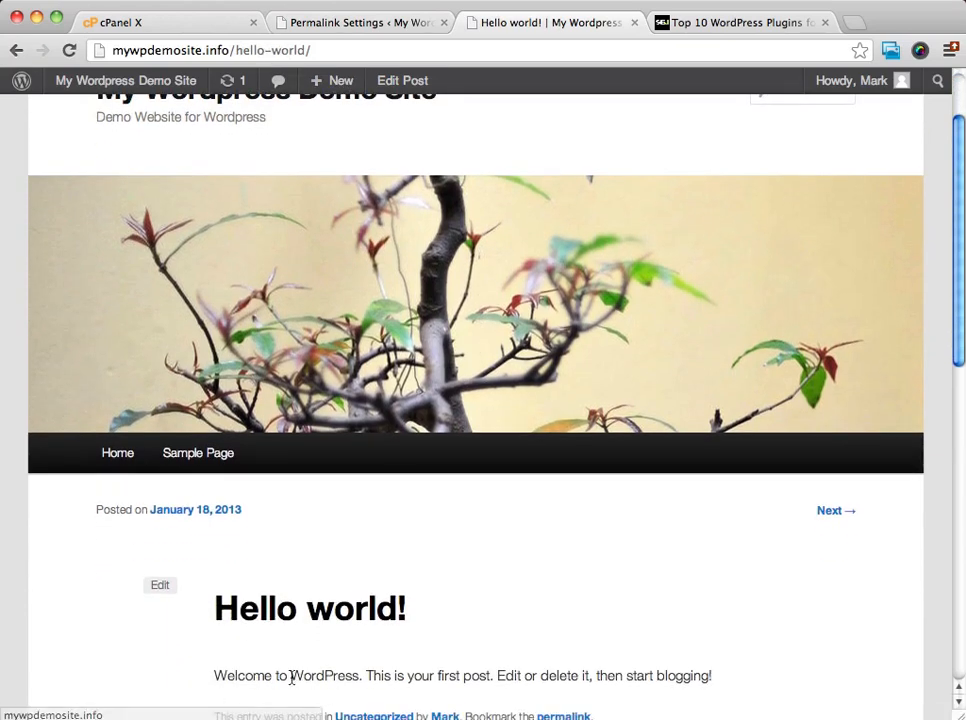
left_click_drag(410, 610, 222, 609)
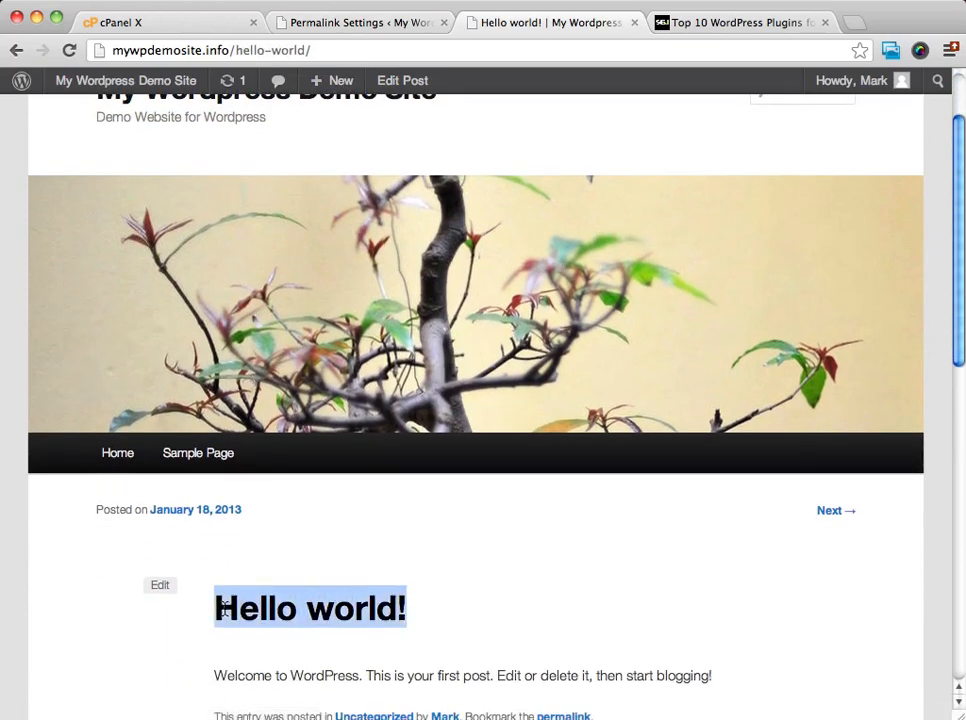
scroll(783, 427, "down", 1)
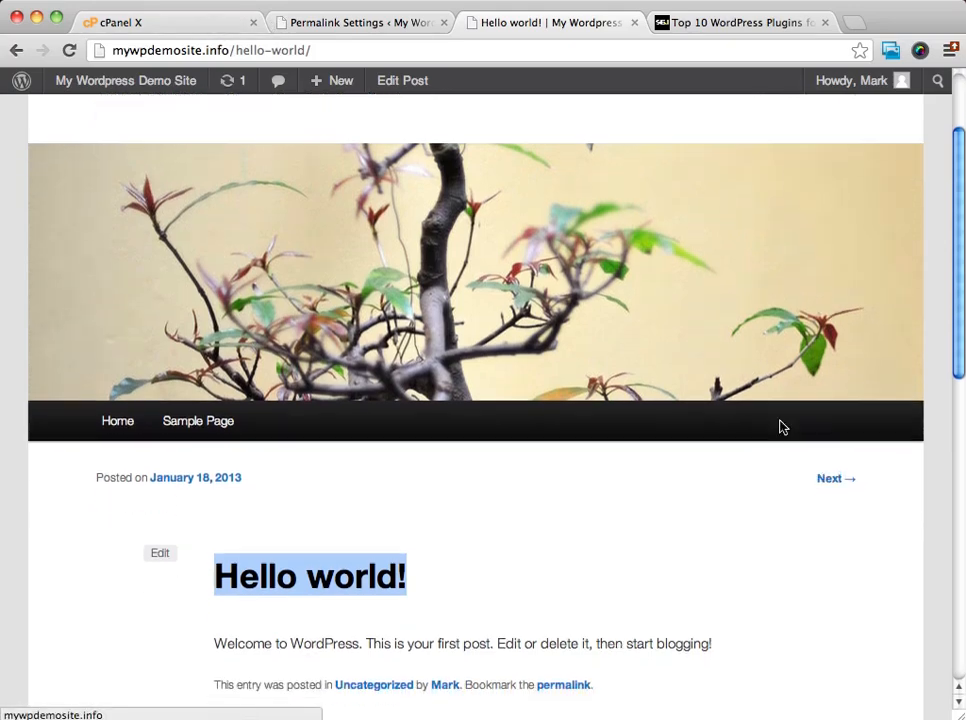
scroll(783, 427, "down", 10)
scroll(783, 427, "up", 1)
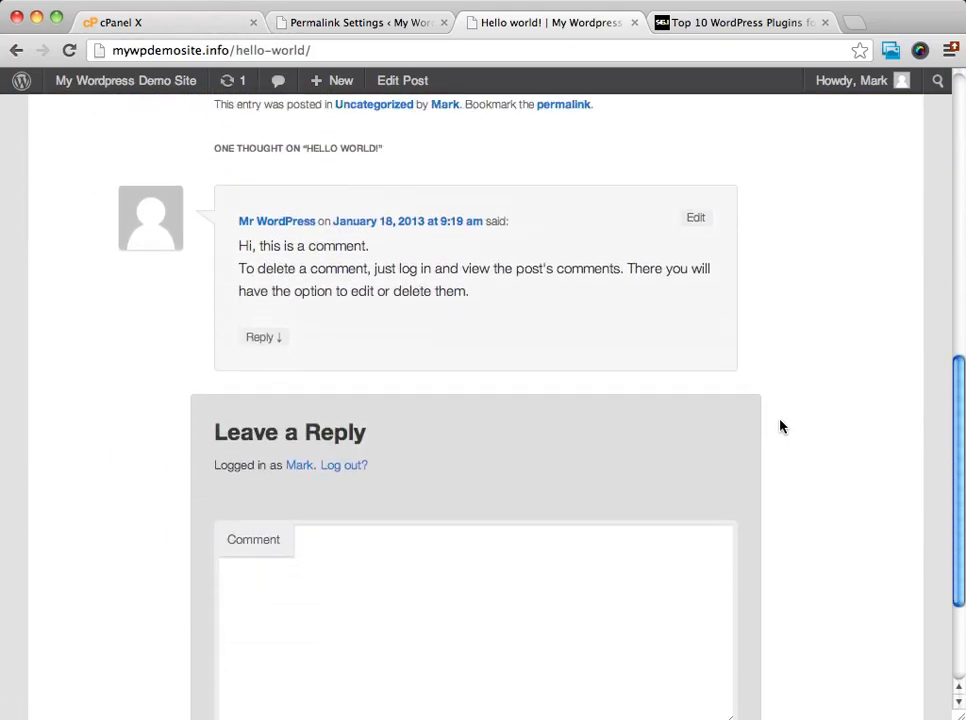
scroll(783, 427, "up", 10)
Go to the live site's home page and open the "new post" entry to check its URL.
mouse_move(126, 80)
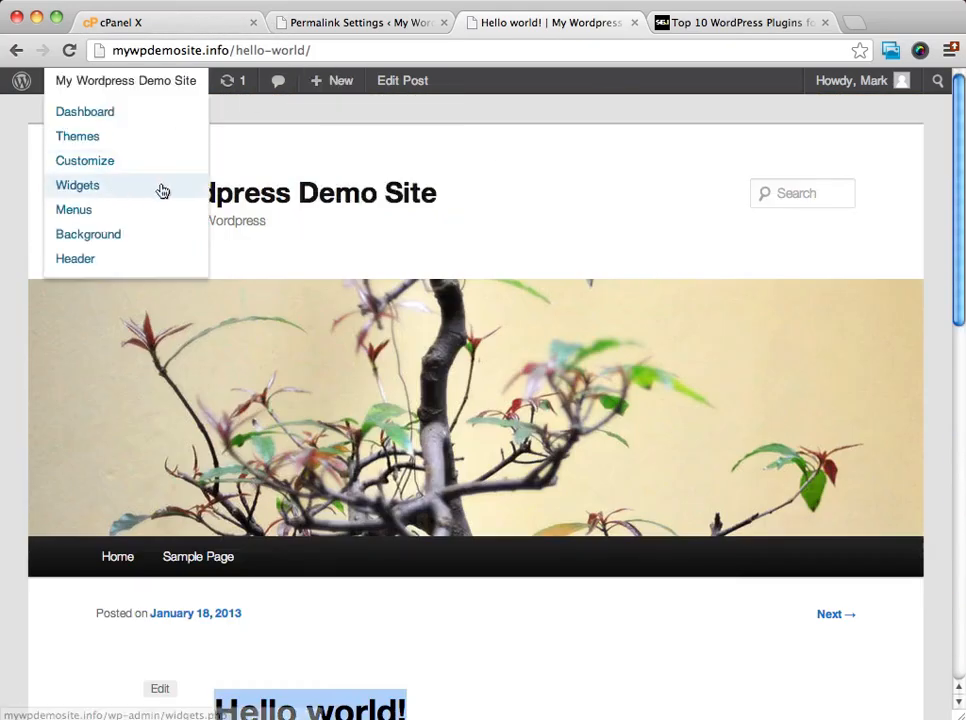
left_click(297, 196)
scroll(573, 225, "down", 4)
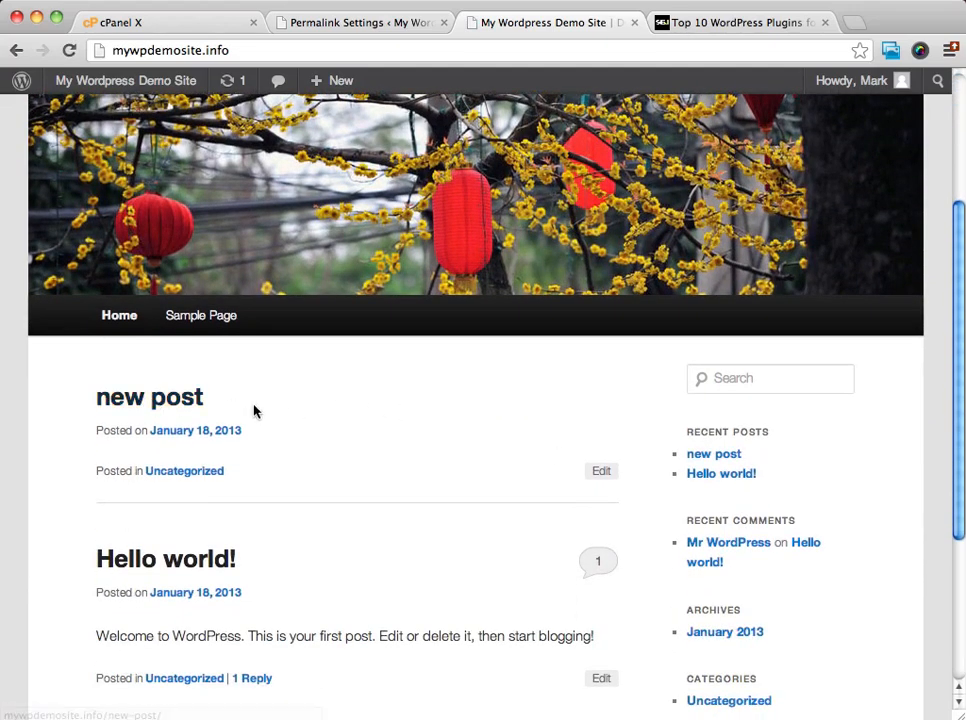
left_click(171, 404)
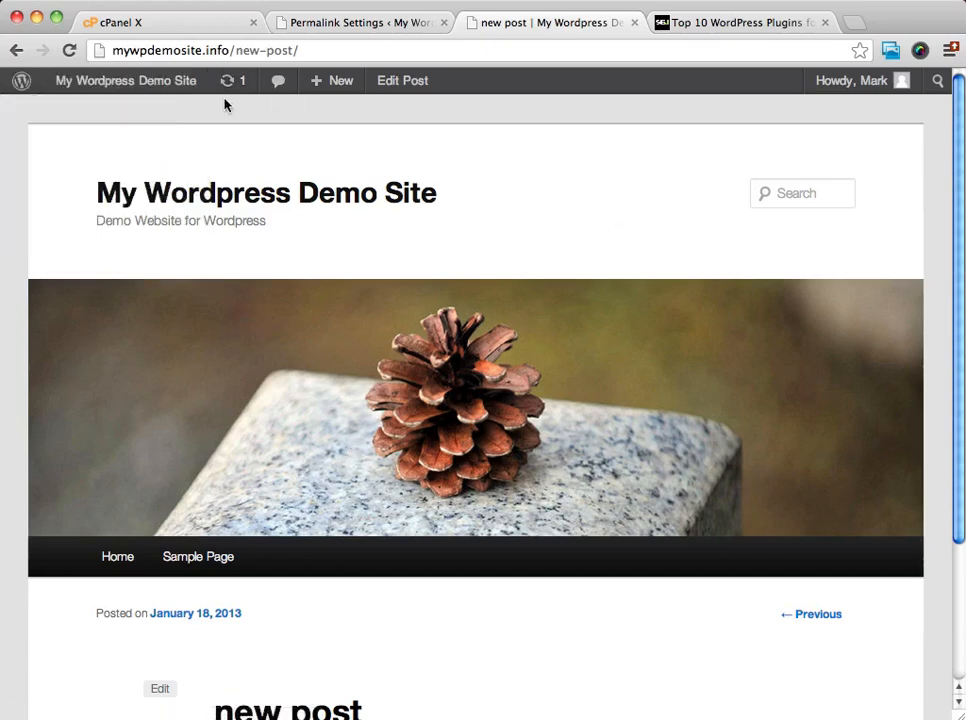
Return to the Permalink settings and save them with the Post name structure selected.
left_click(403, 23)
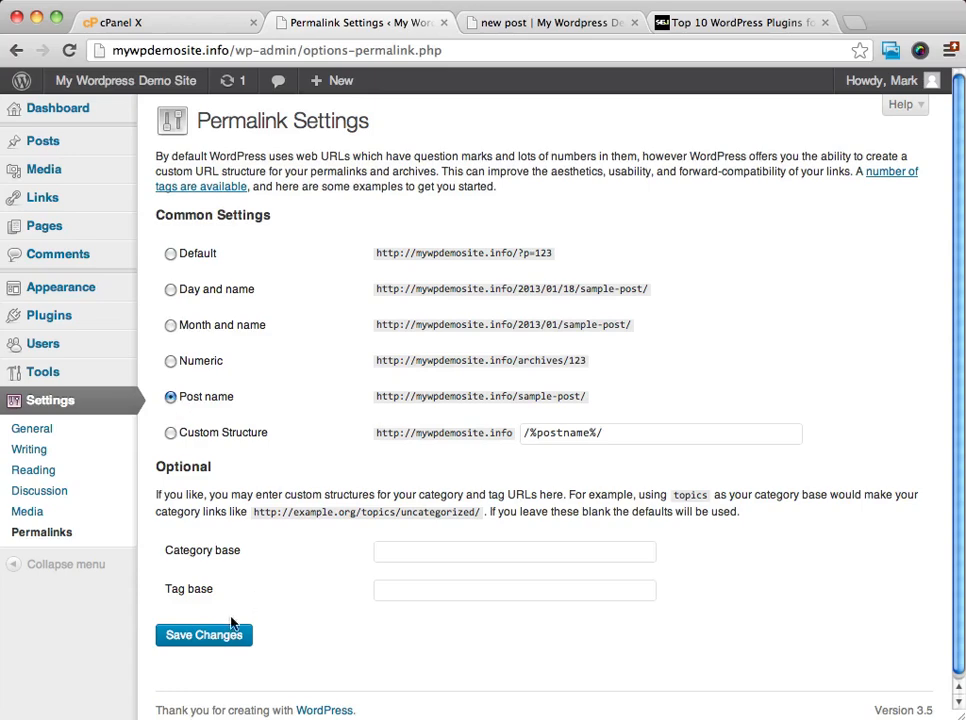
left_click(200, 640)
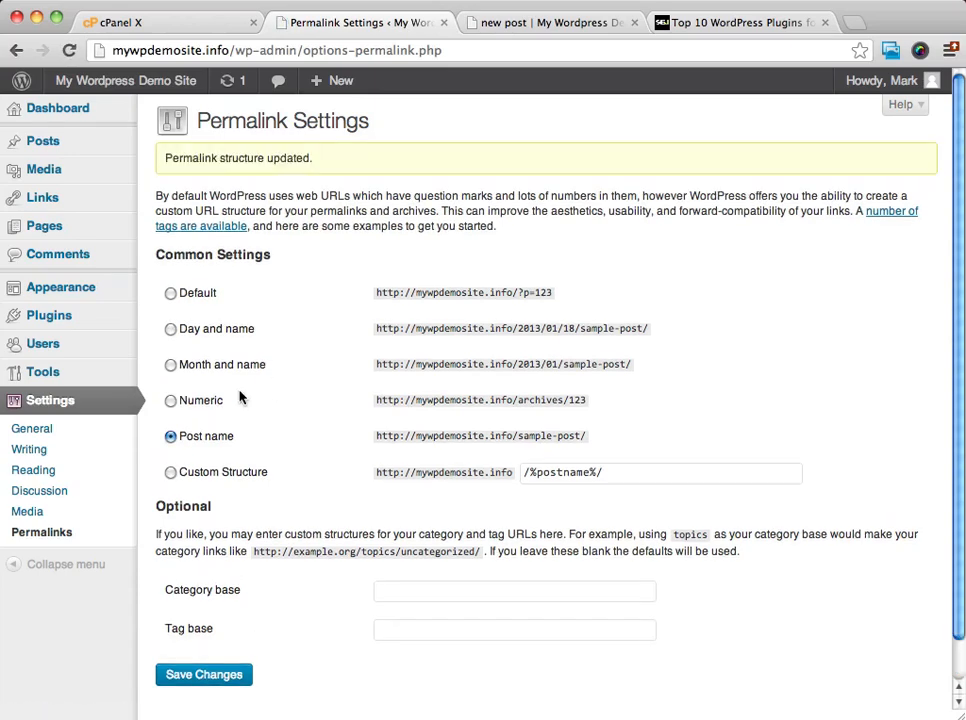